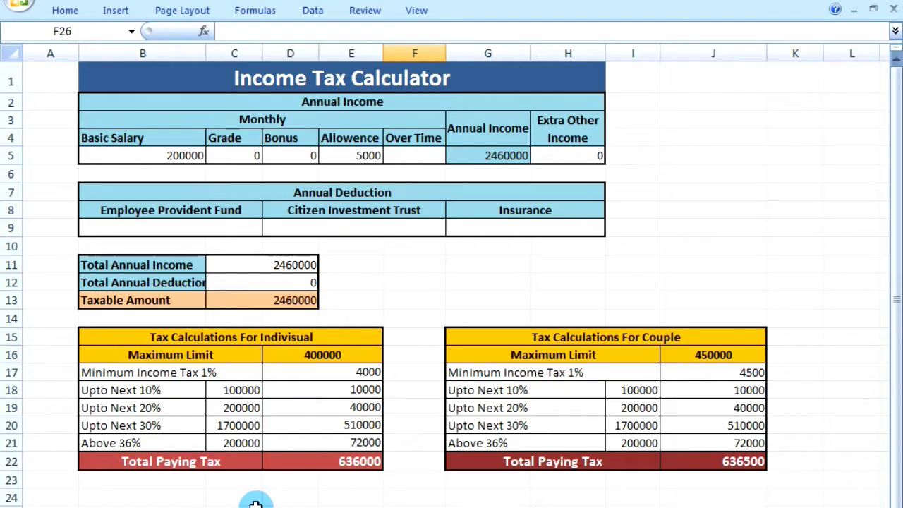
Review the minimum income tax formula's D16 and C13*0.01 parts and commit it unchanged
left_click(416, 318)
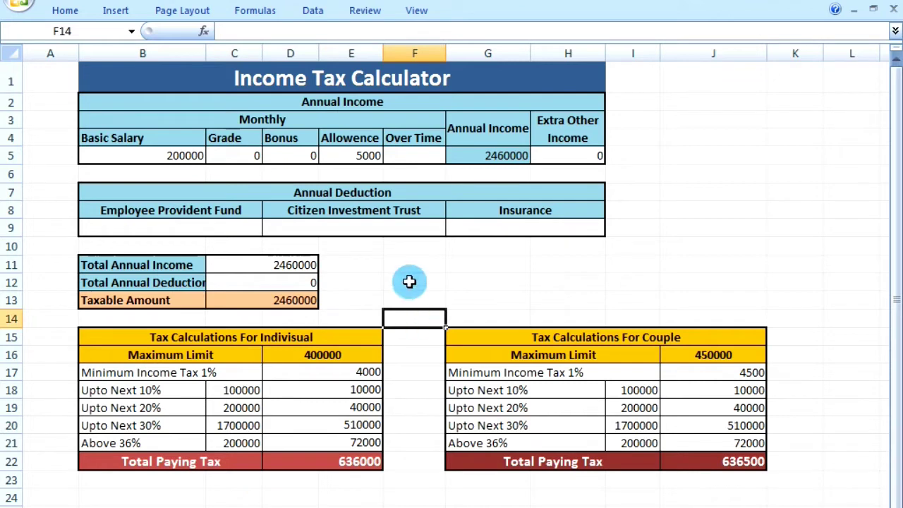
left_click(406, 496)
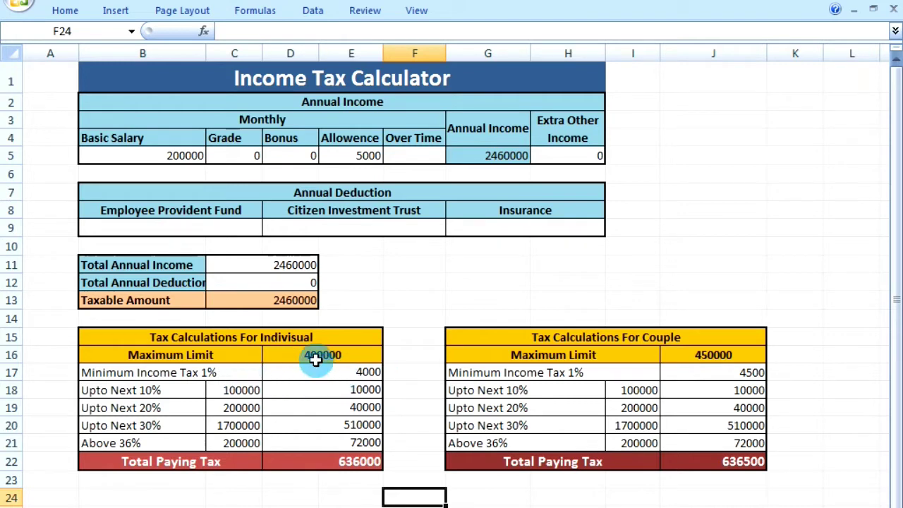
left_click(363, 373)
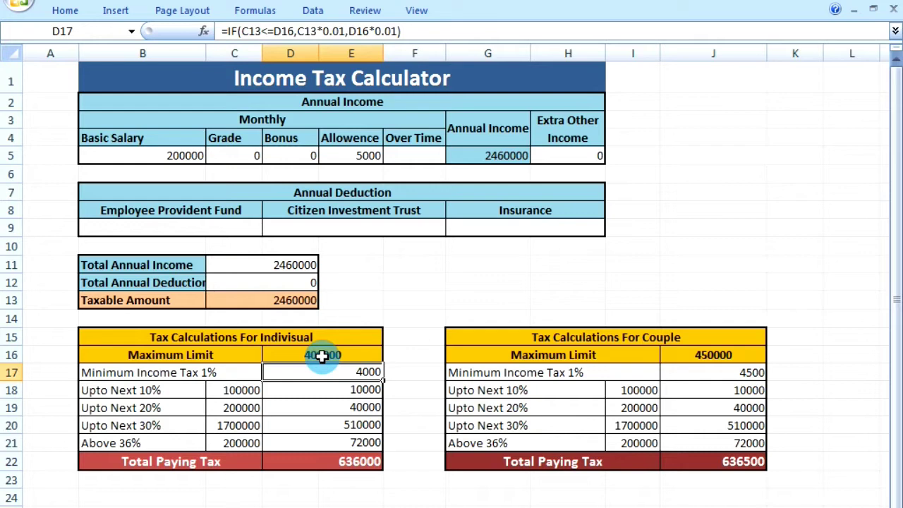
left_click(252, 31)
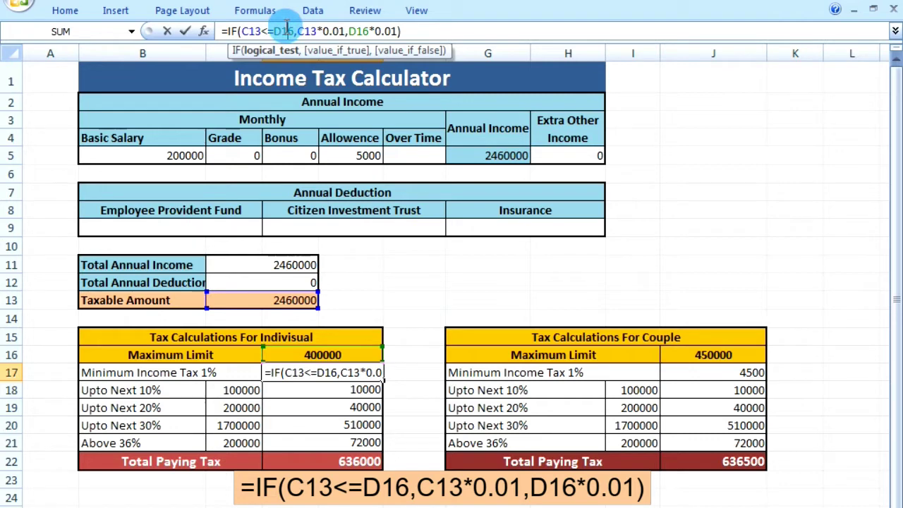
double_click(285, 31)
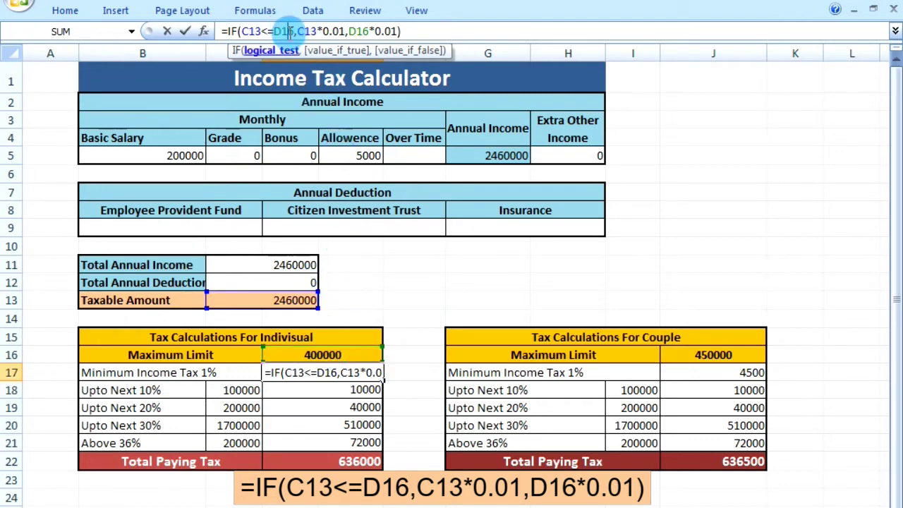
left_click(356, 350)
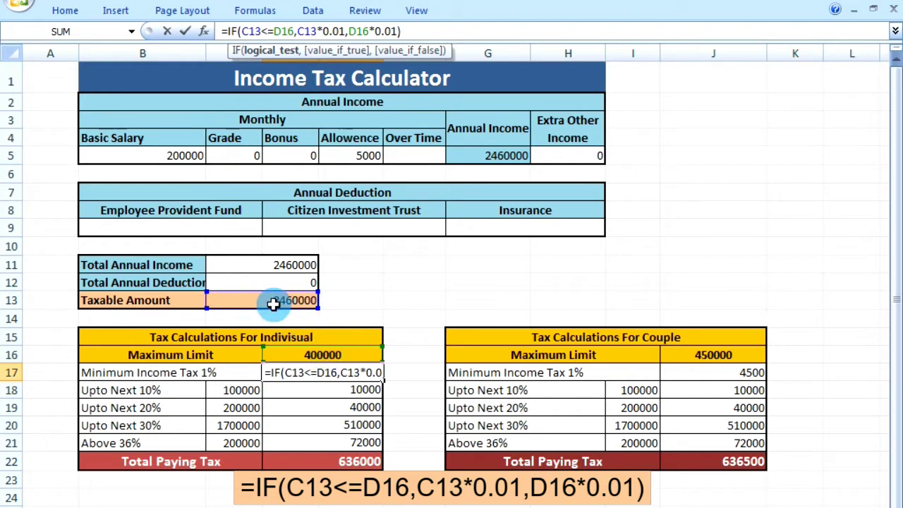
left_click(343, 31)
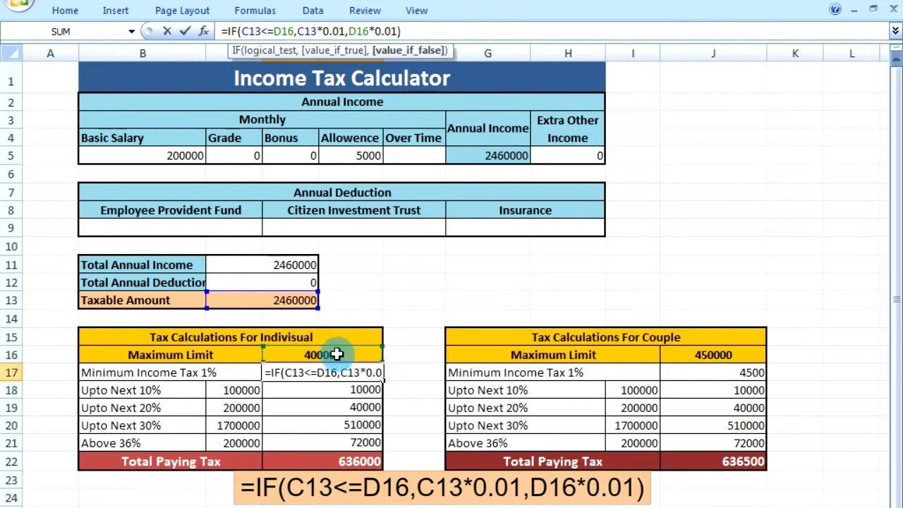
left_click(376, 31)
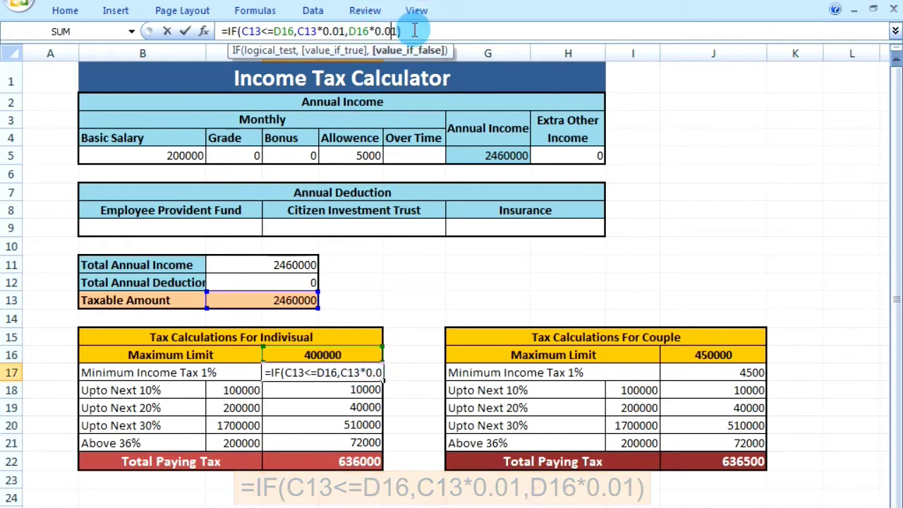
left_click(414, 30)
key("Return")
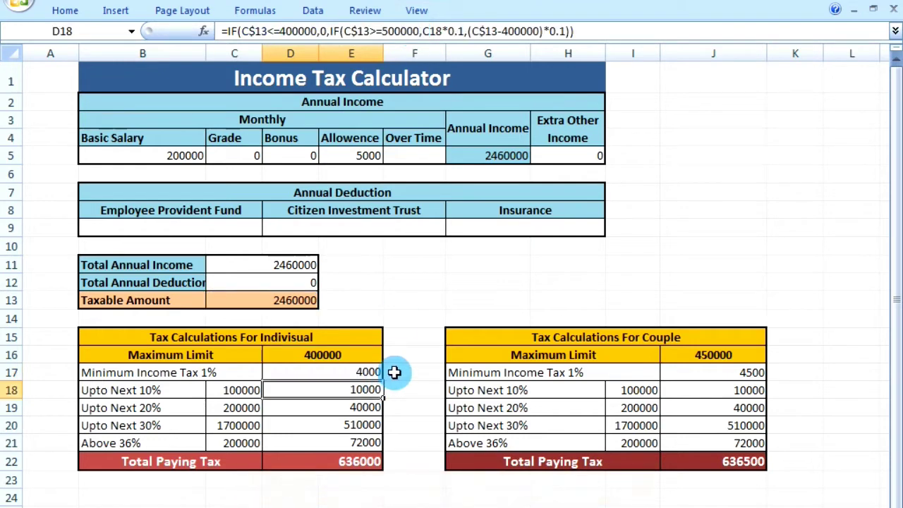
left_click(347, 373)
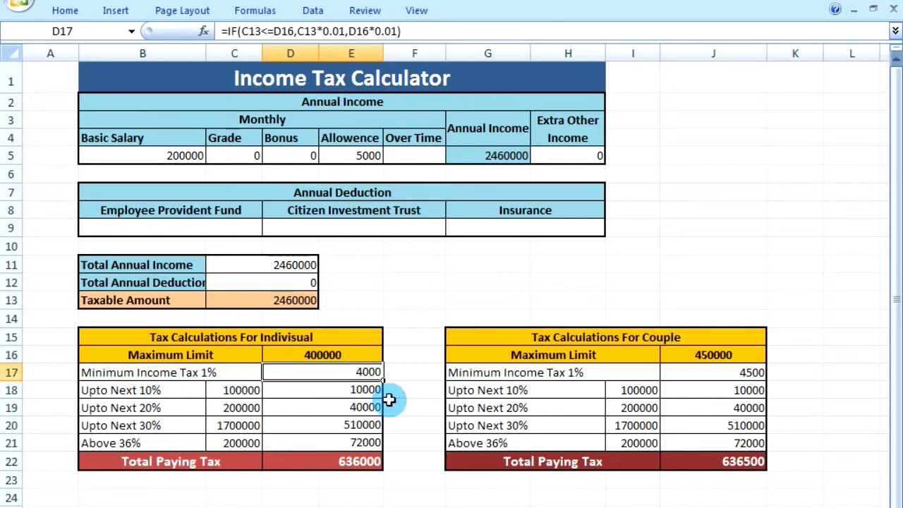
Select D18 and place the edit point at the start of its C$13<=400000 condition
left_click(364, 396)
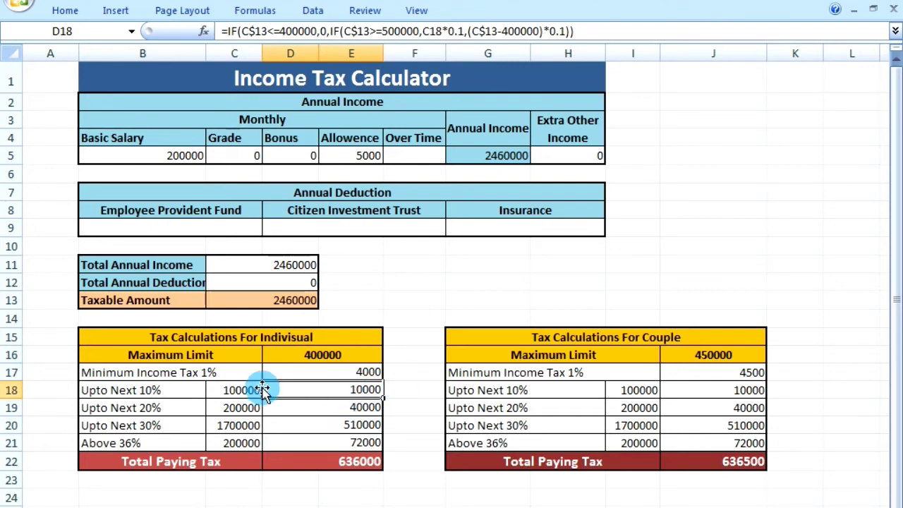
left_click(296, 32)
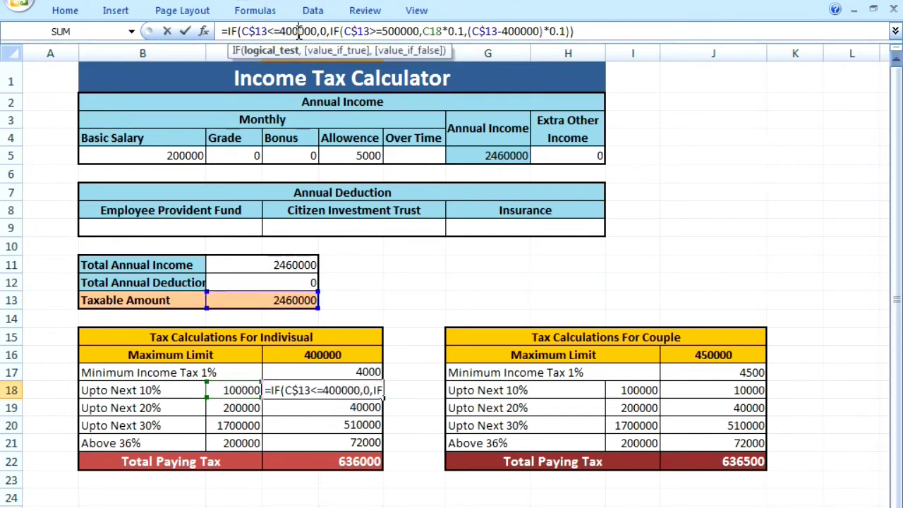
left_click(240, 31)
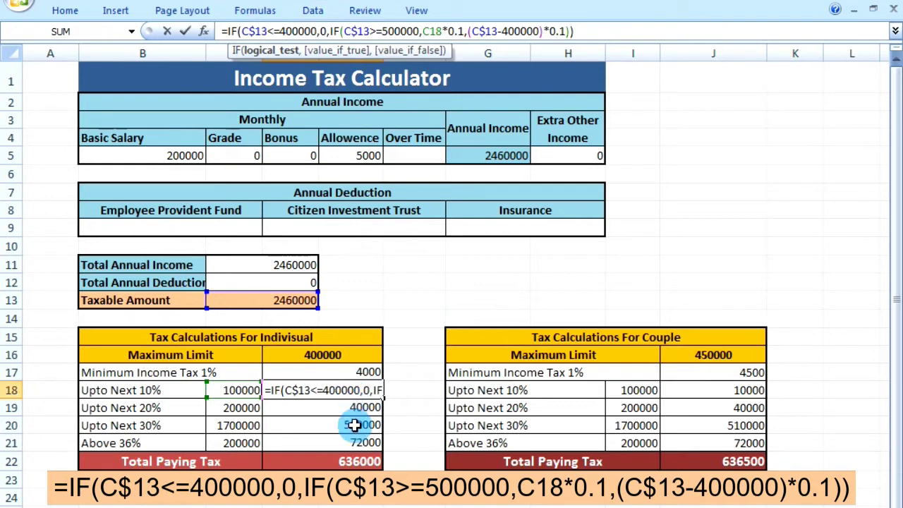
double_click(323, 31)
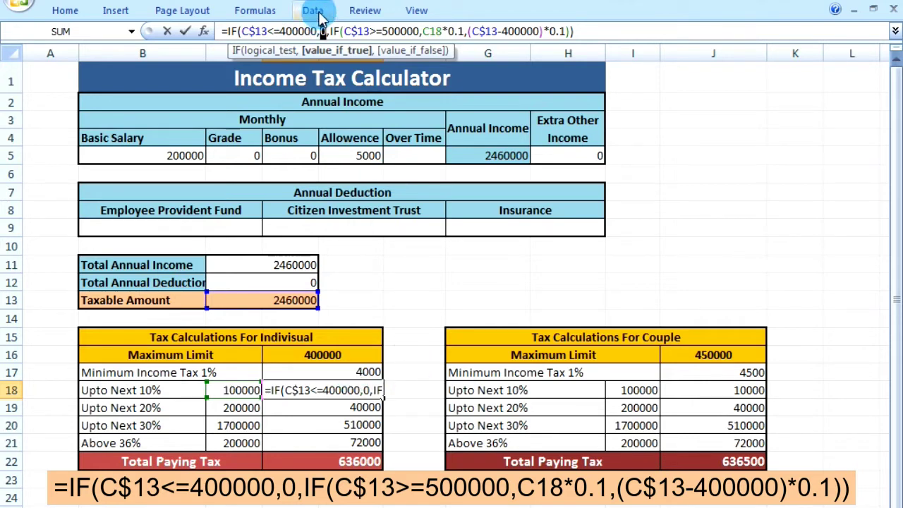
left_click(328, 31)
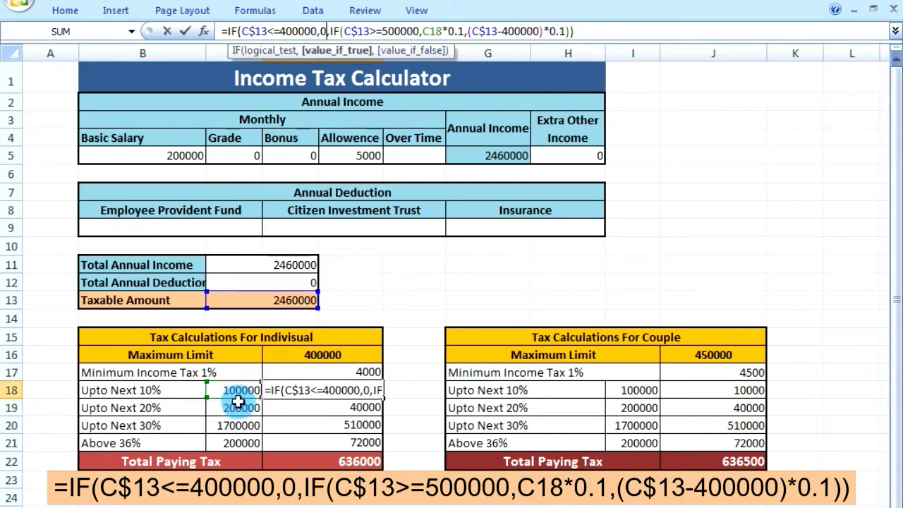
left_click_drag(229, 400, 232, 400)
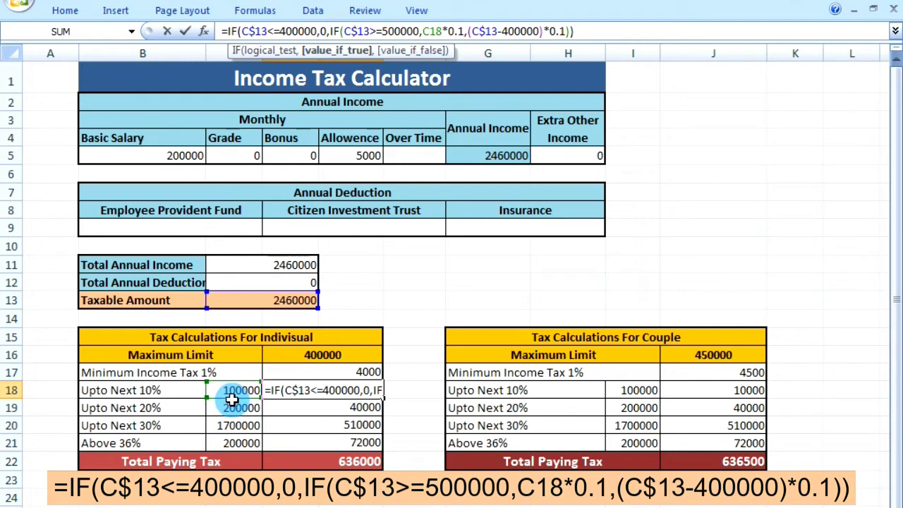
left_click(436, 31)
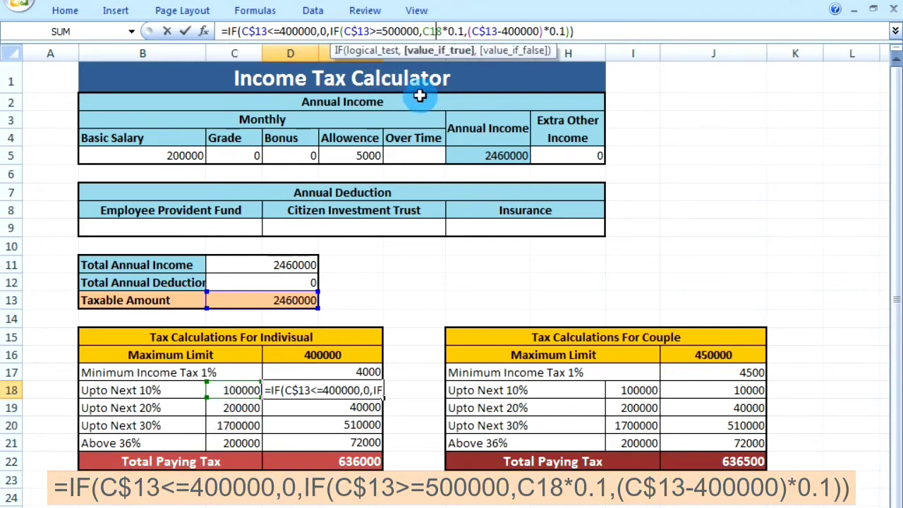
left_click(467, 31)
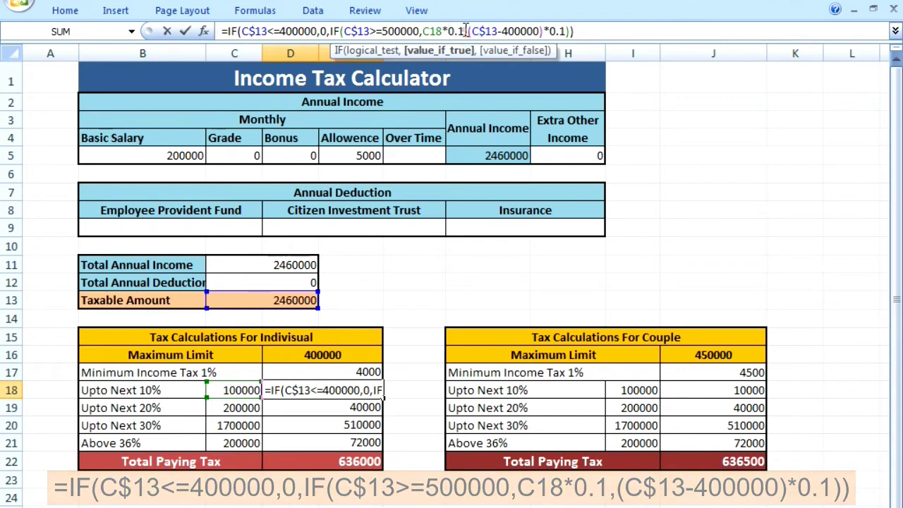
left_click(239, 392)
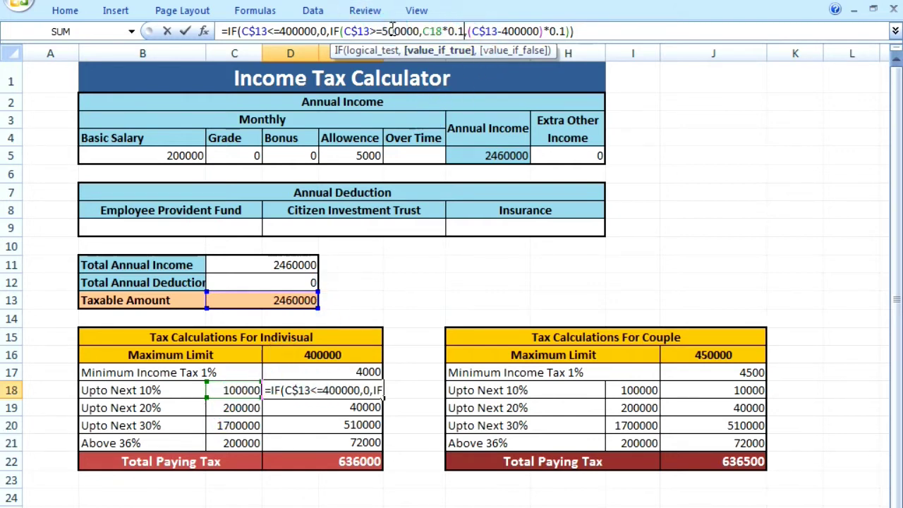
Check D18's 400000 and 500000 thresholds, C18 band and 0.1 rate, then commit it unchanged
left_click_drag(383, 31, 400, 31)
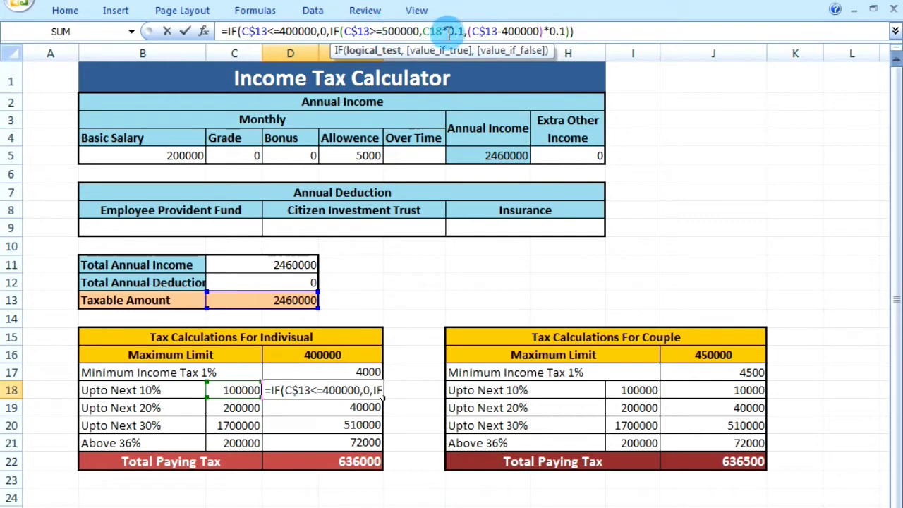
left_click(486, 31)
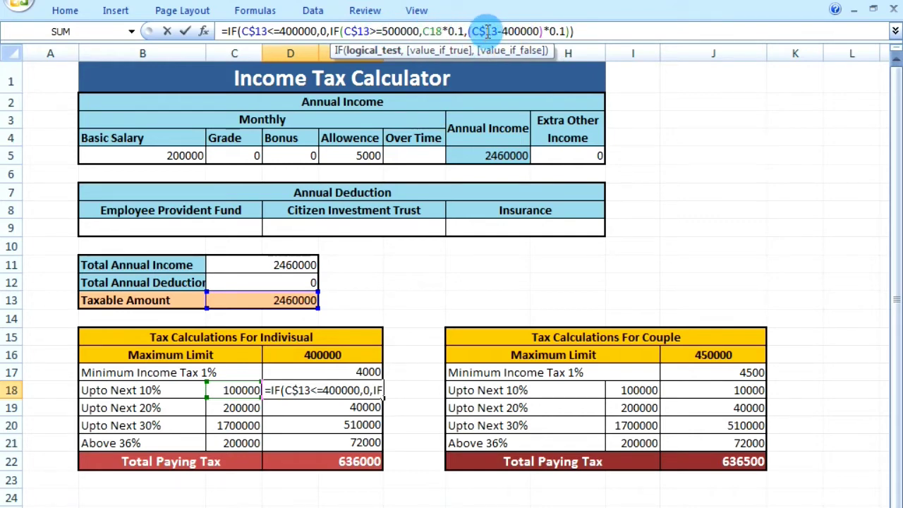
left_click(301, 30)
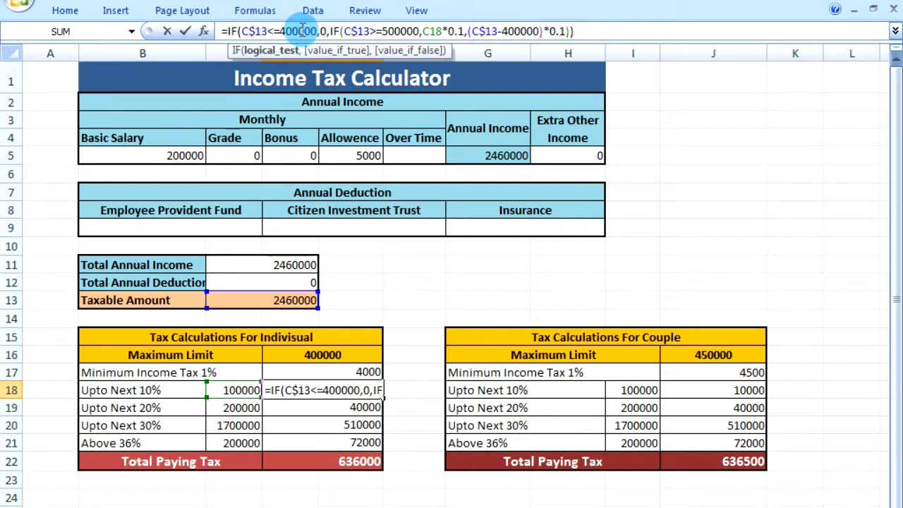
left_click(319, 30)
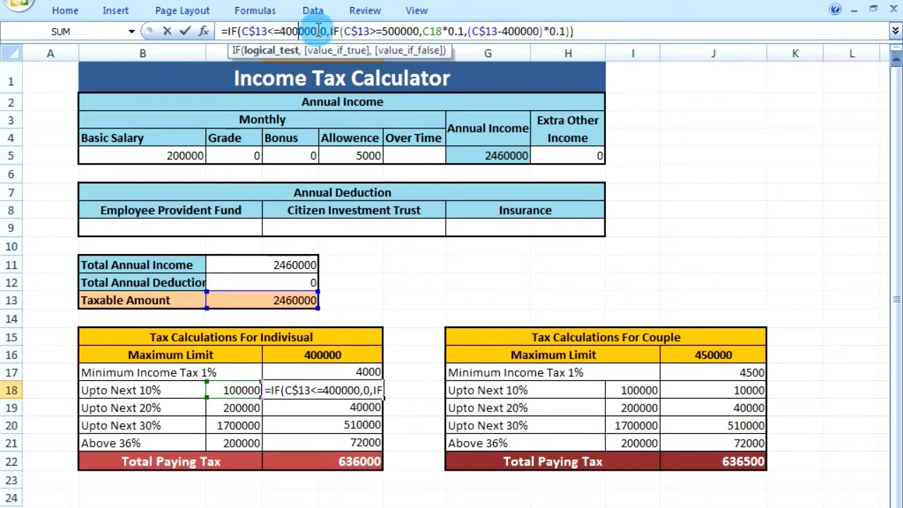
left_click(404, 31)
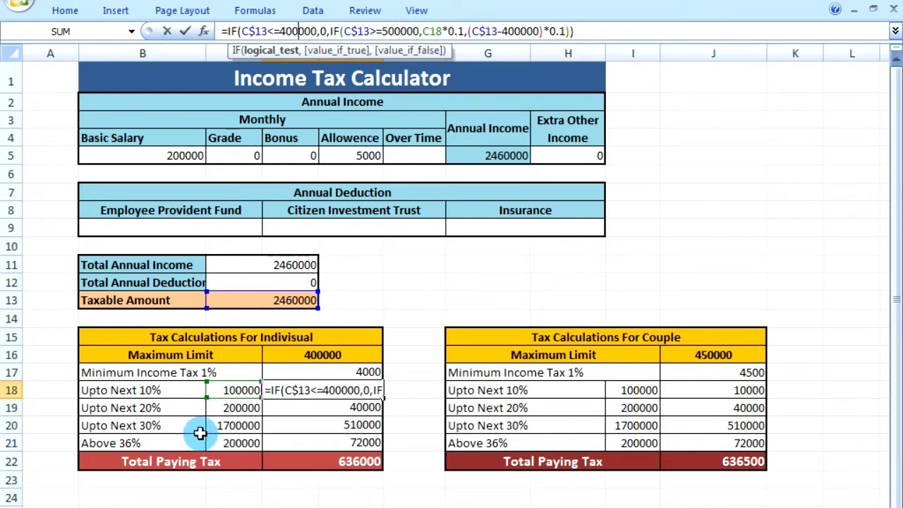
left_click(241, 390)
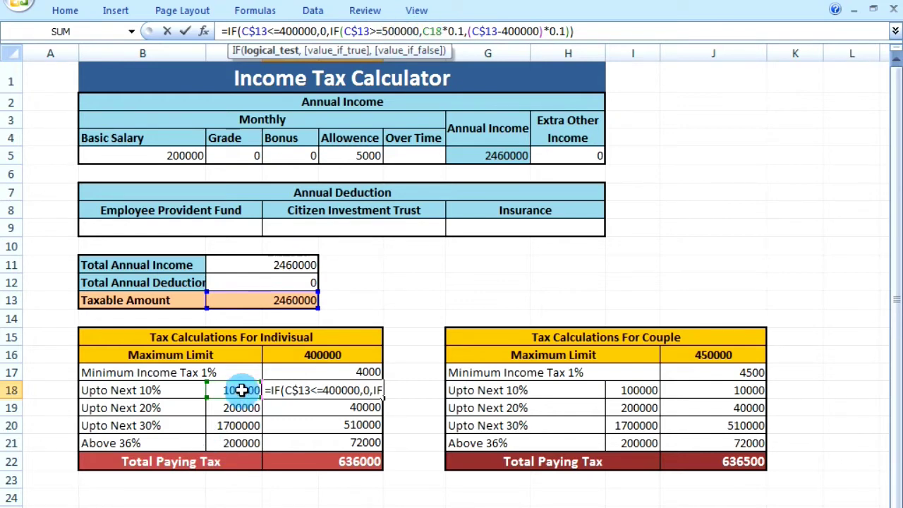
left_click(457, 31)
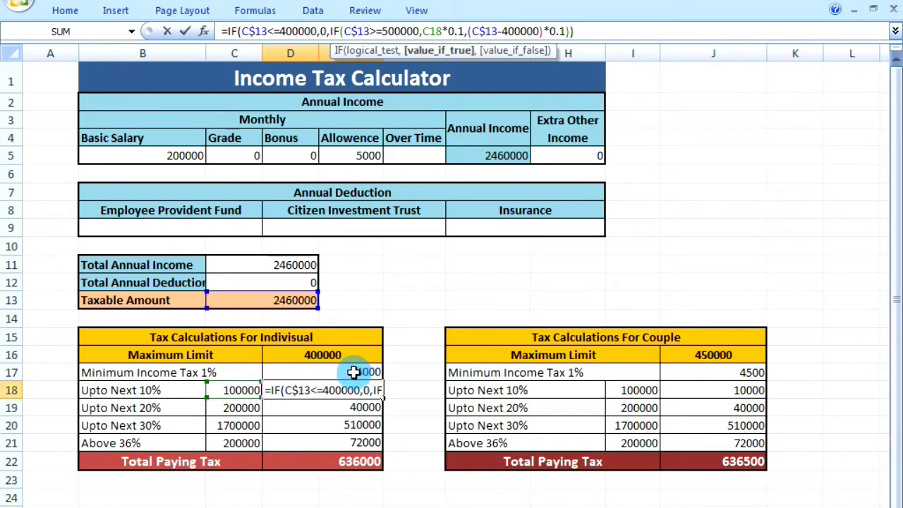
left_click(499, 32)
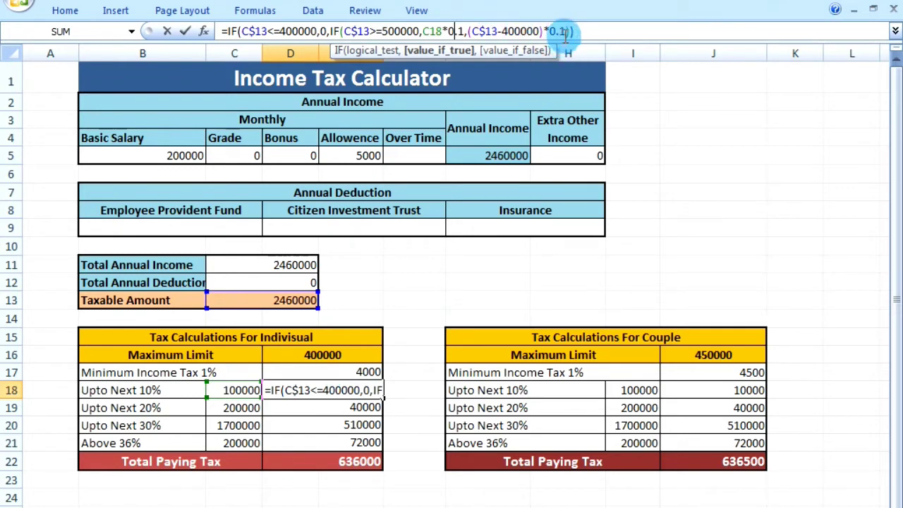
key("Return")
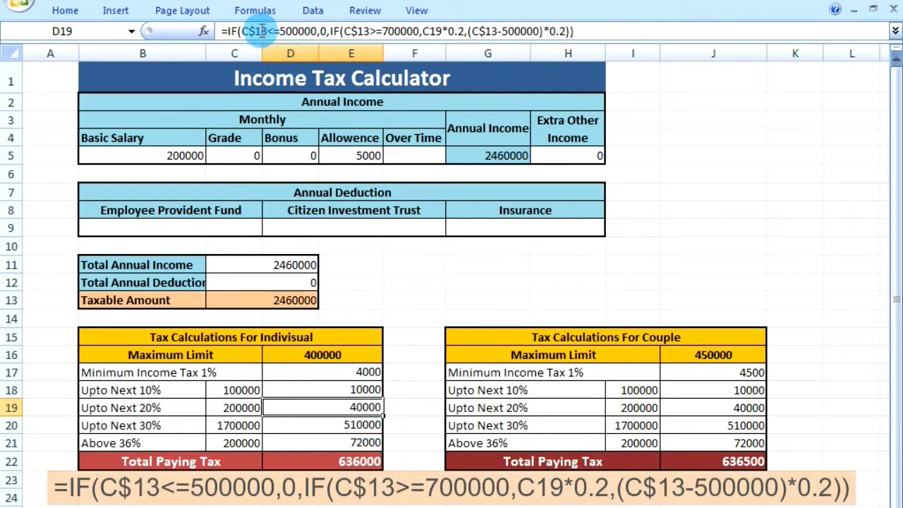
Open D19's formula and place the edit point in the inner IF's C$13>=700000 condition
left_click(291, 28)
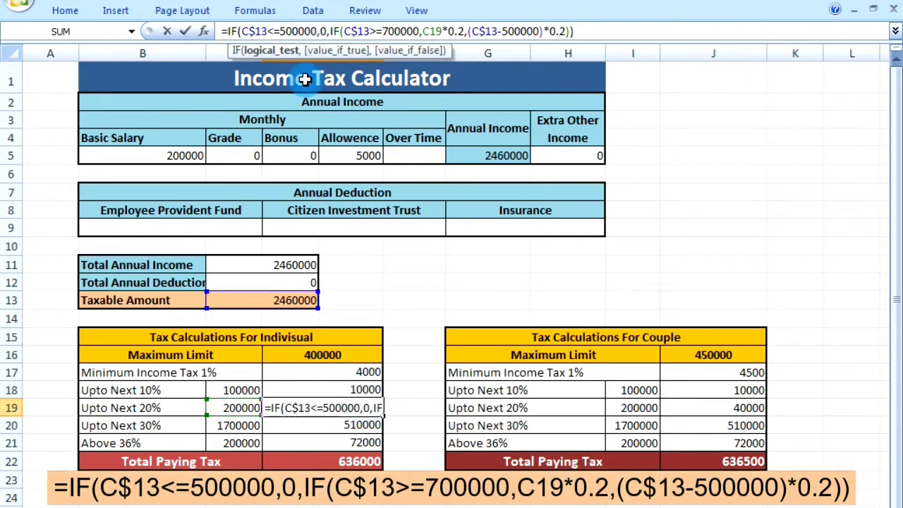
left_click(322, 31)
left_click(326, 30)
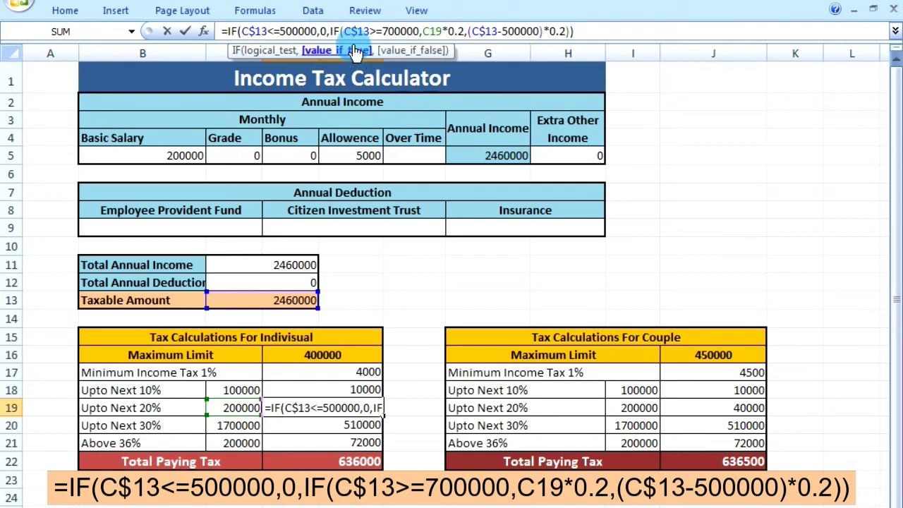
left_click(357, 31)
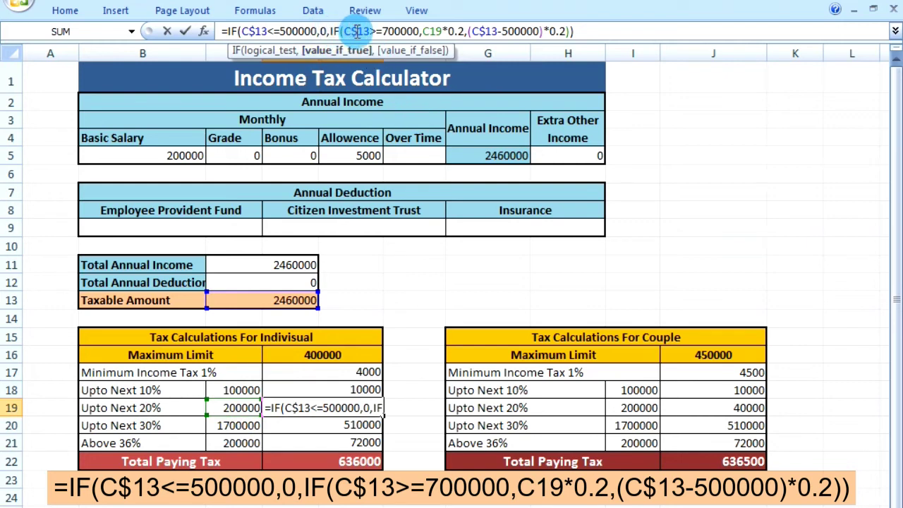
left_click(233, 412)
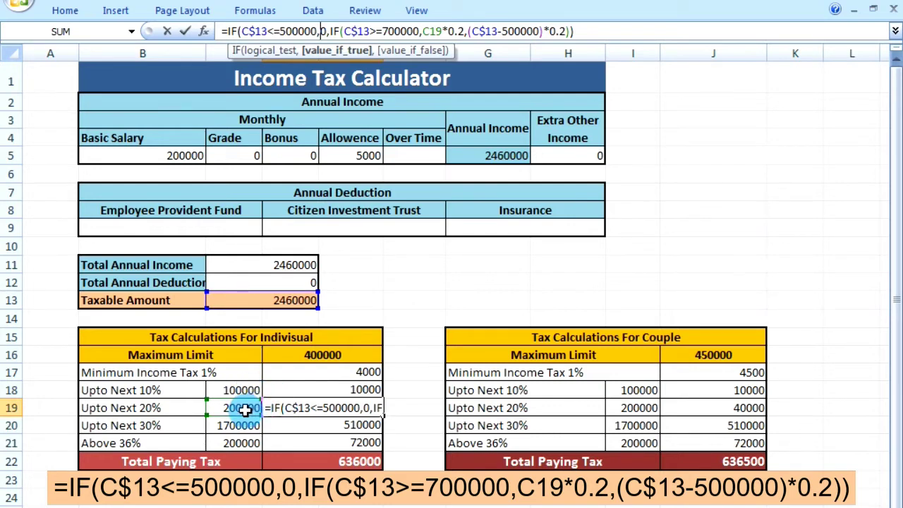
left_click(394, 31)
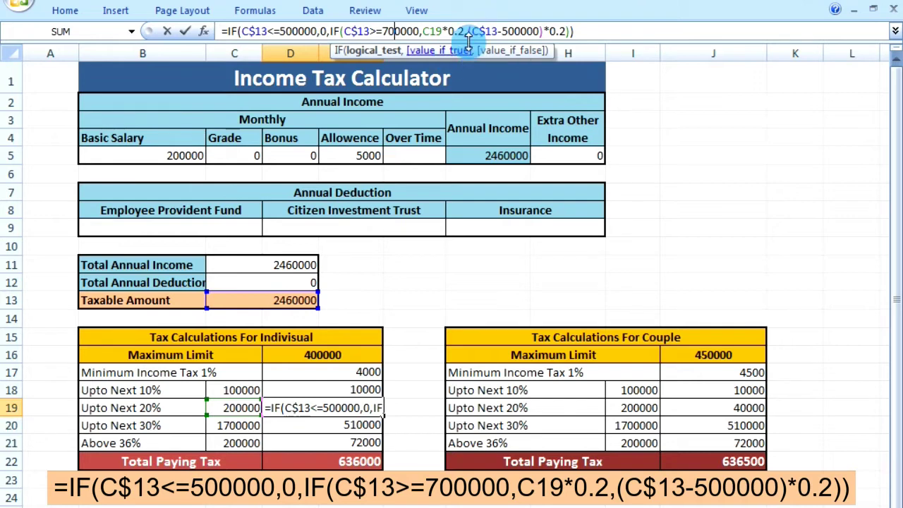
Select the second C$13 reference in D19's formula and commit it, showing 40000
left_click(480, 31)
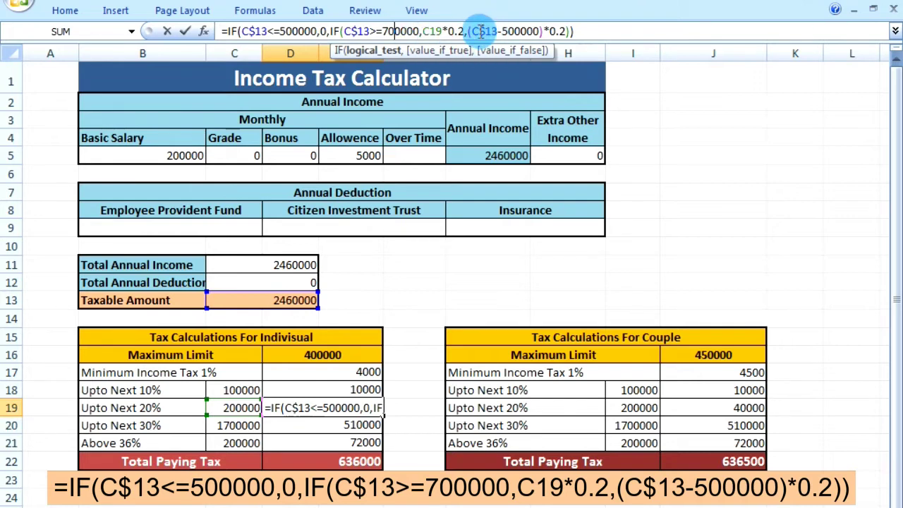
left_click_drag(480, 31, 489, 30)
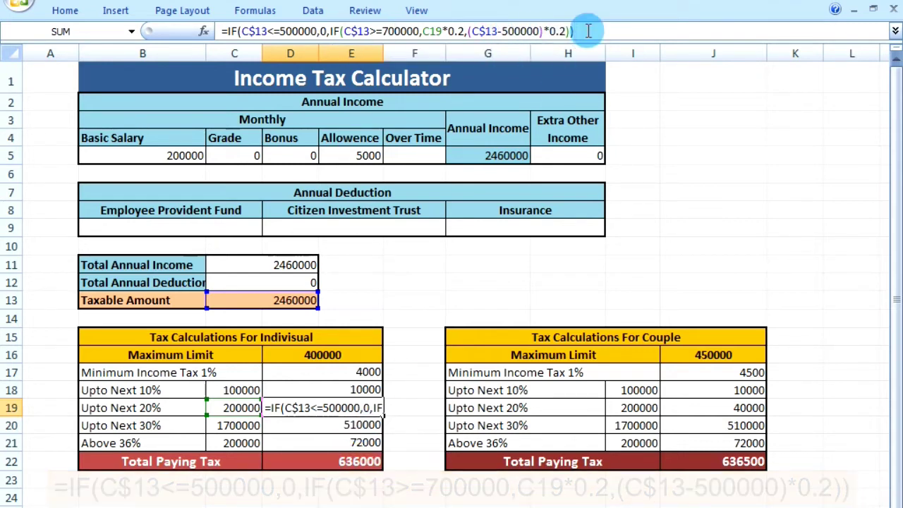
key("Return")
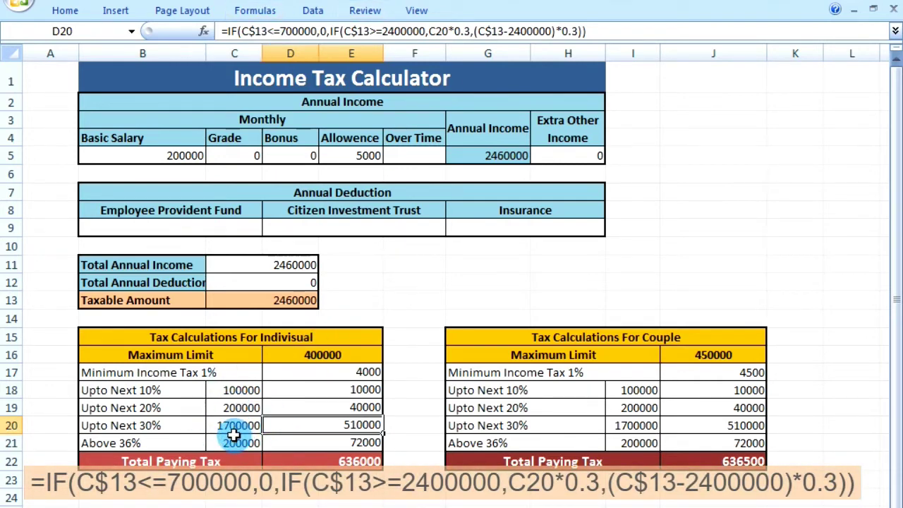
Insert a comma after C20*0.3 in D20's formula and commit it, giving 510000
left_click(301, 32)
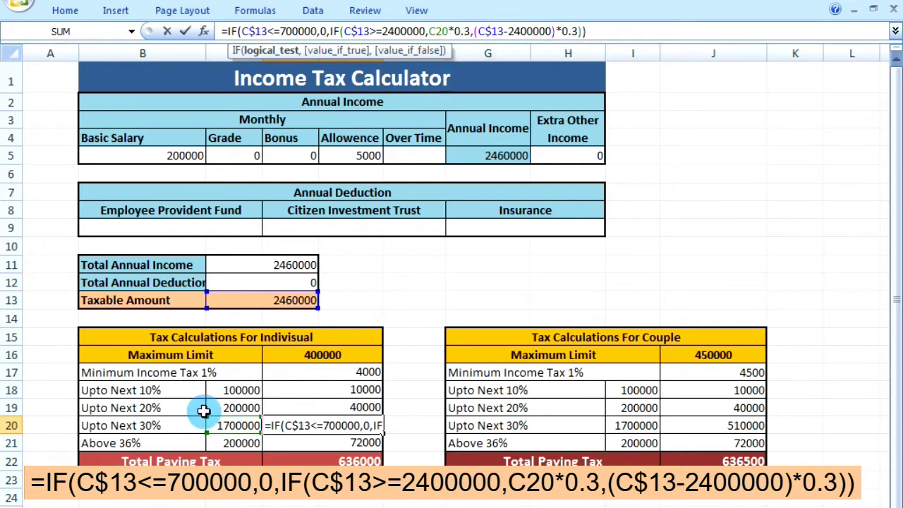
left_click(468, 31)
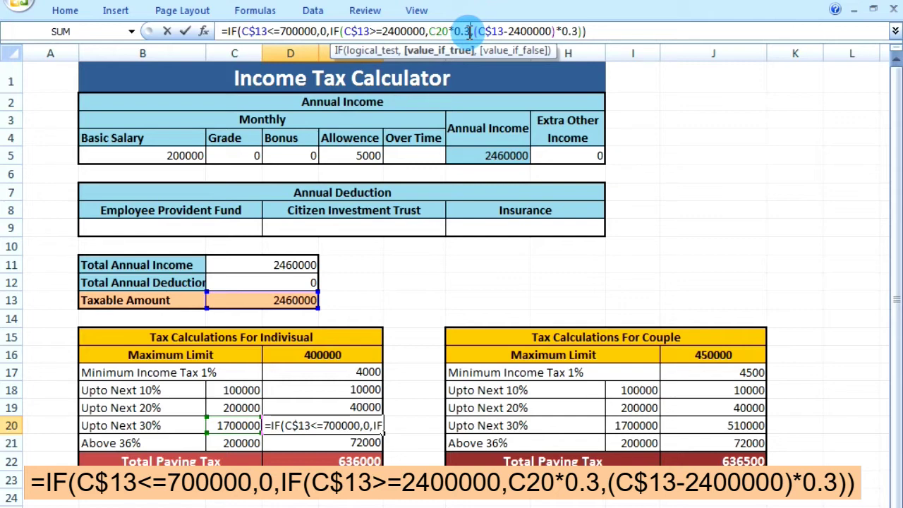
type(",")
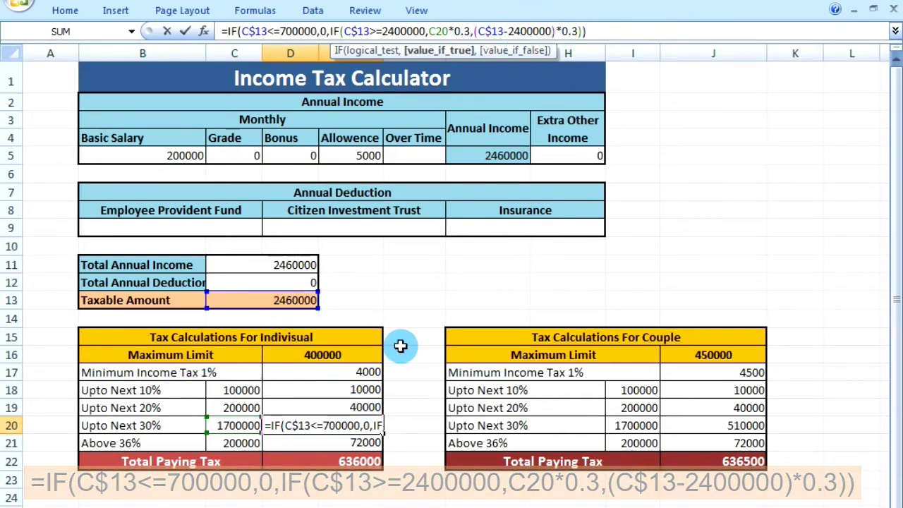
key("Return")
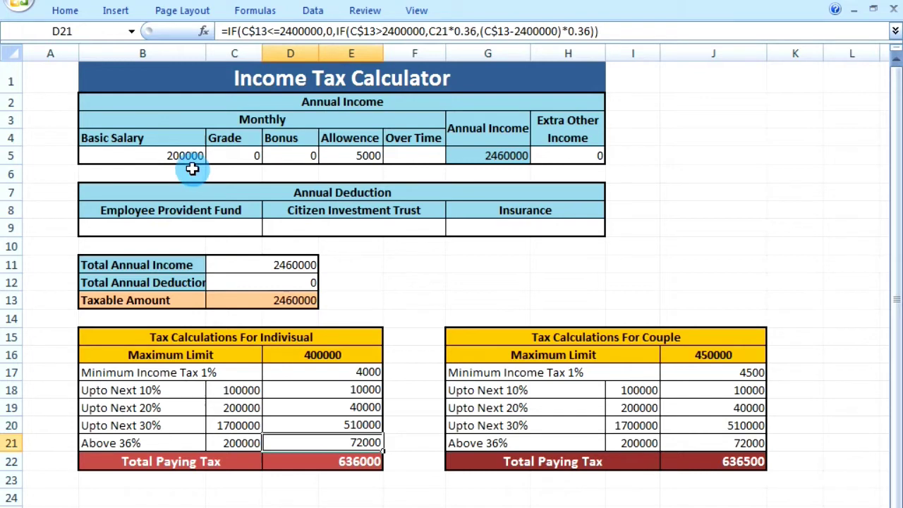
Check D21's 2400000 thresholds and C21*0.36 term against the band cells, then commit it, showing 72000
left_click(299, 31)
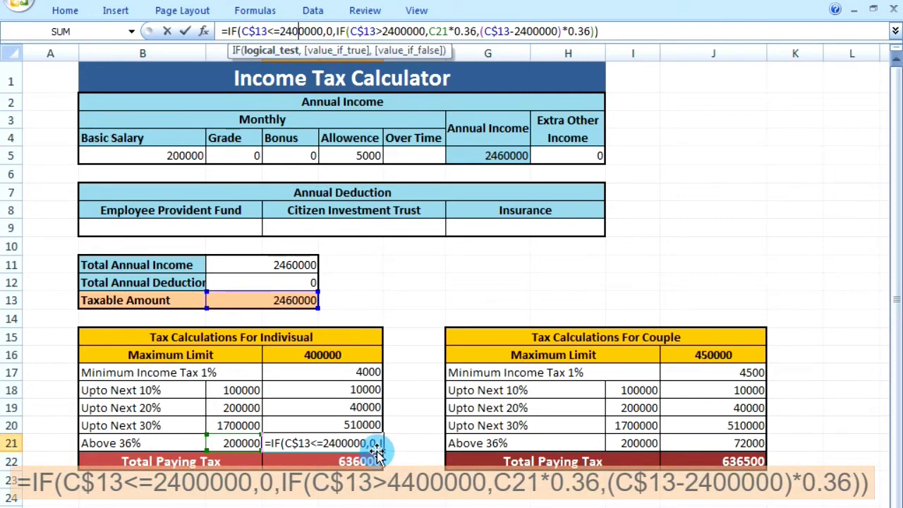
left_click(333, 31)
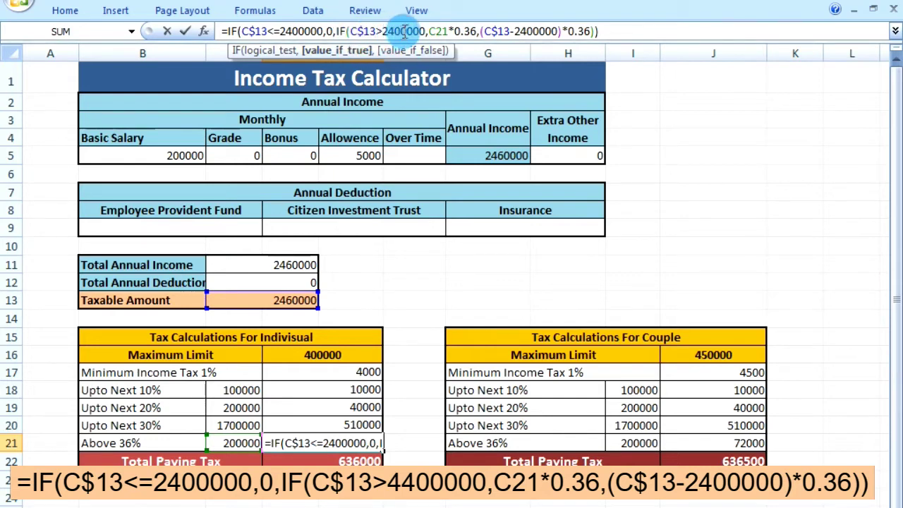
left_click(401, 31)
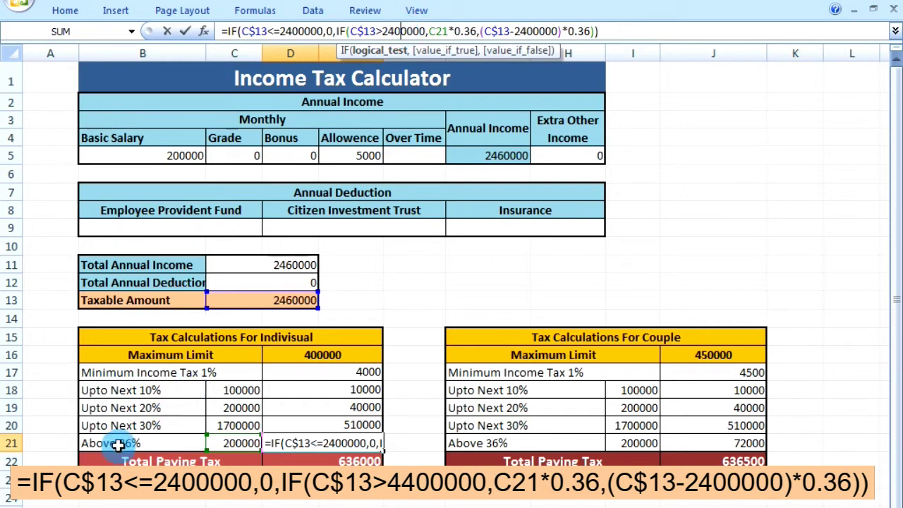
left_click(474, 33)
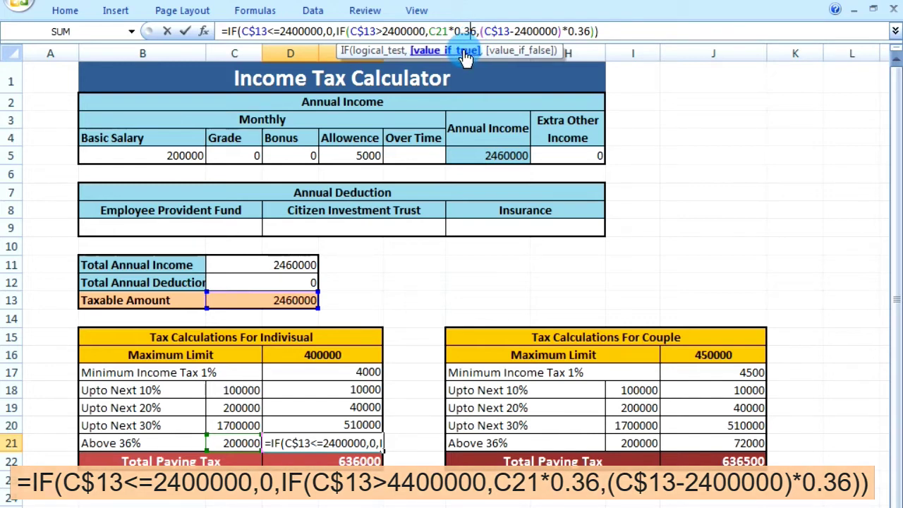
left_click(231, 448)
left_click(242, 426)
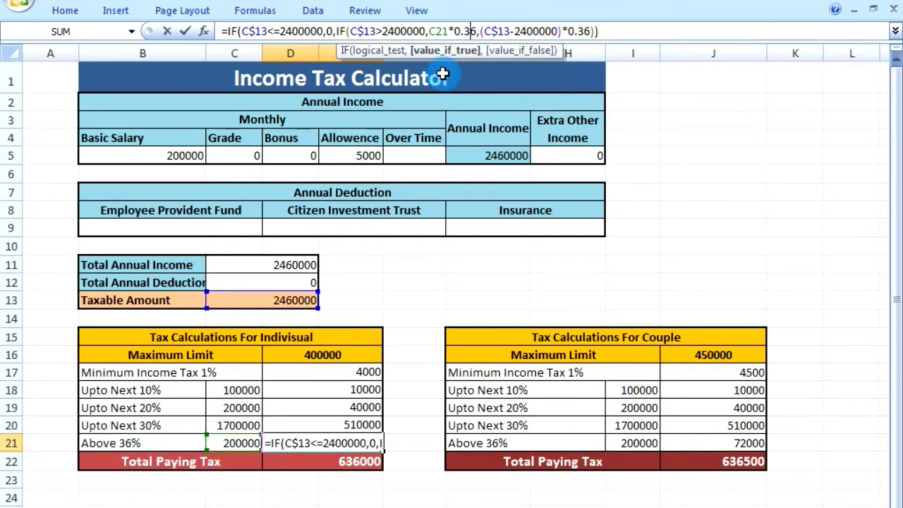
left_click(580, 31)
left_click(593, 31)
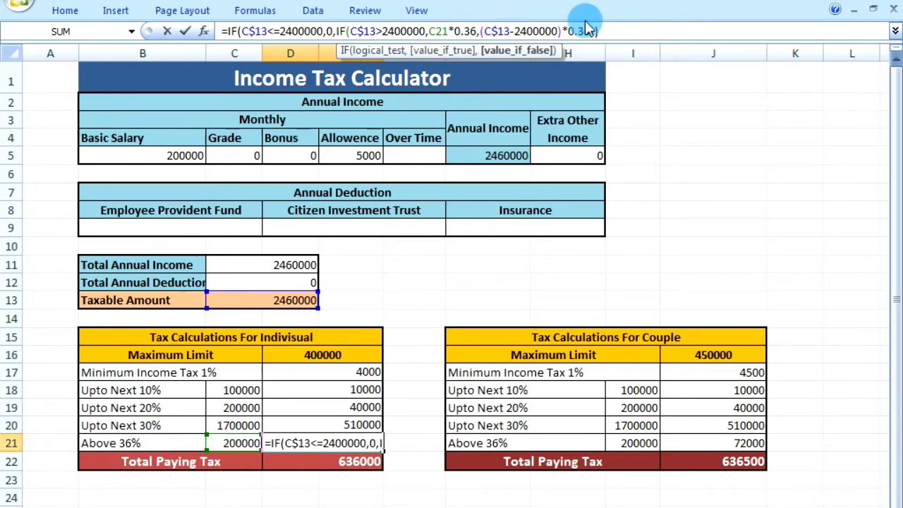
left_click(616, 31)
key("Return")
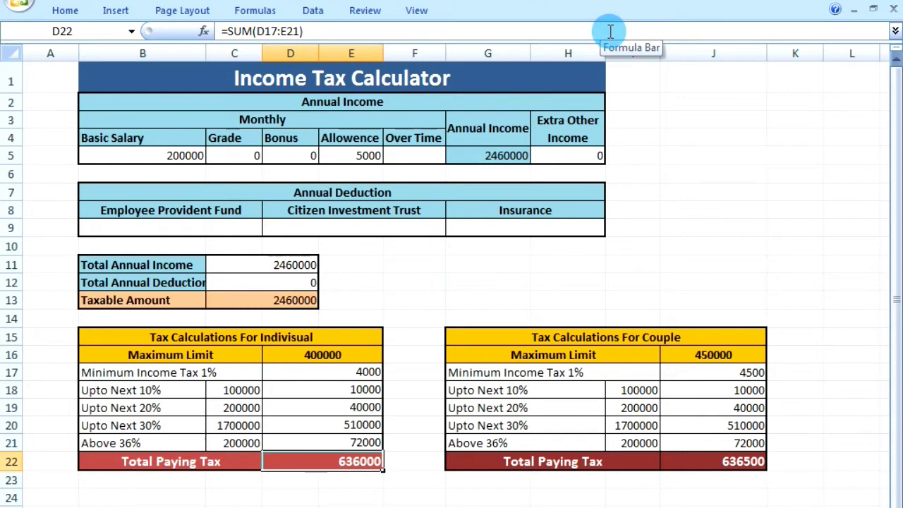
left_click(353, 497)
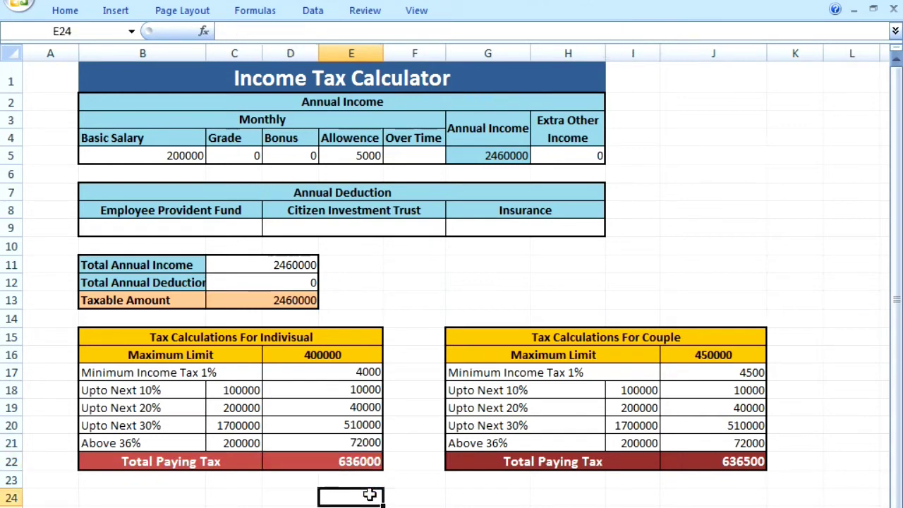
left_click(350, 464)
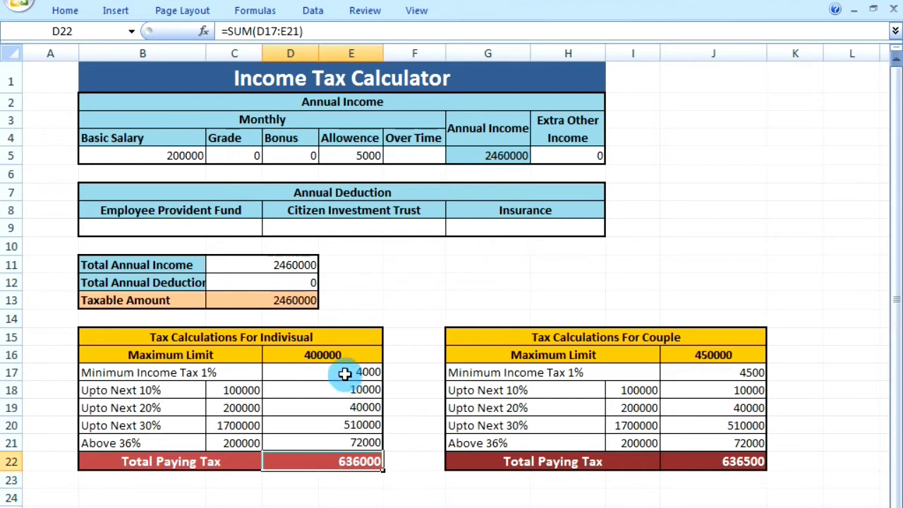
left_click_drag(344, 373, 350, 443)
left_click(346, 463)
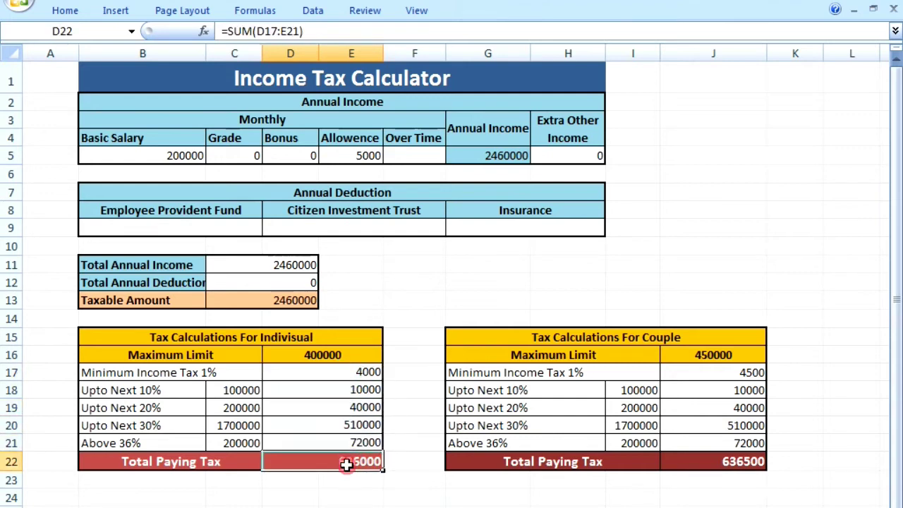
left_click(351, 505)
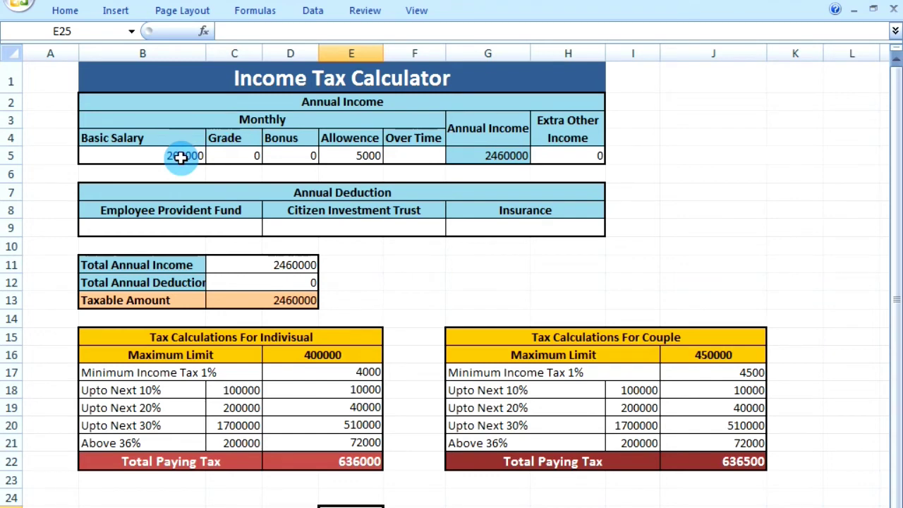
Enter 35990 as the Basic Salary in B5
type("3599")
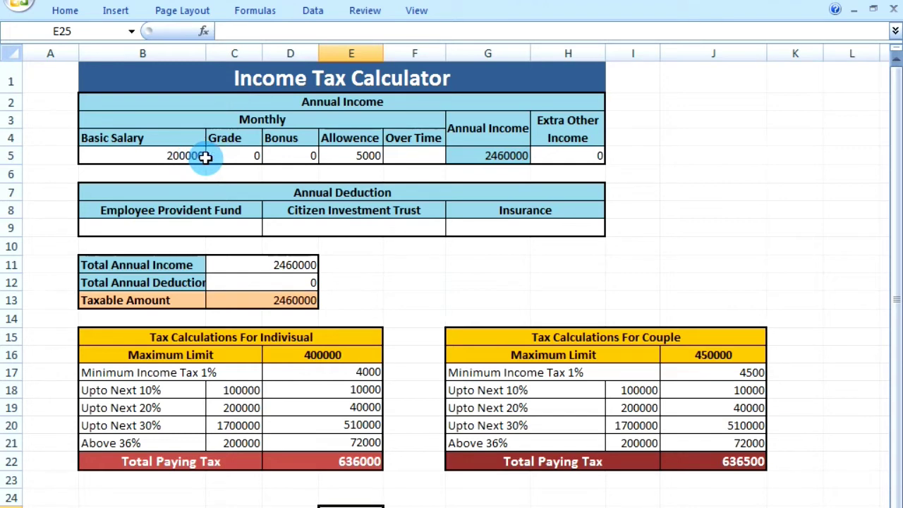
left_click(172, 156)
type("35990")
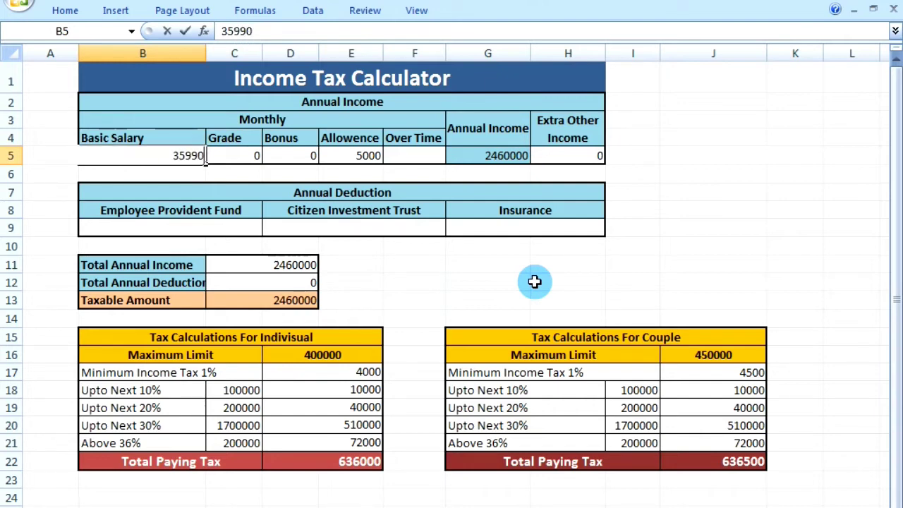
key("Tab")
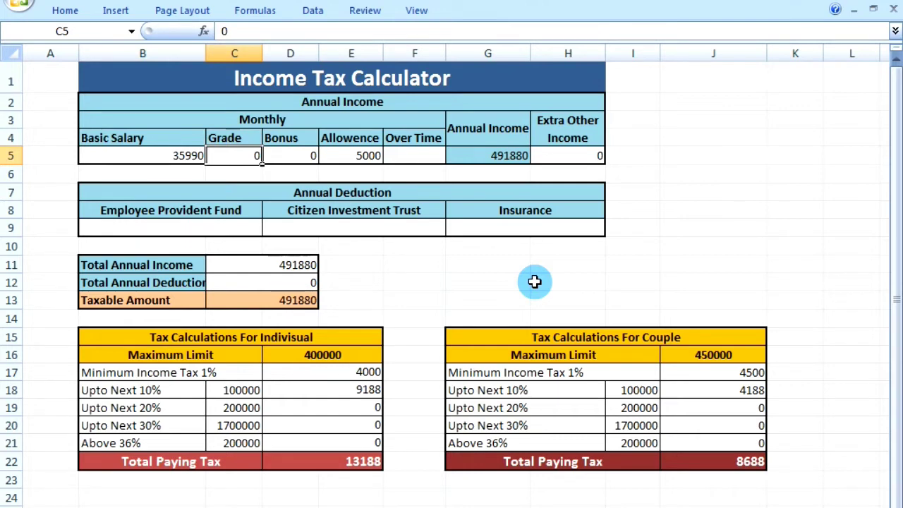
Enter Allowence 2000 and Over Time 0, leaving Bonus and Extra Other Income blank
left_click(301, 157)
left_click(301, 158)
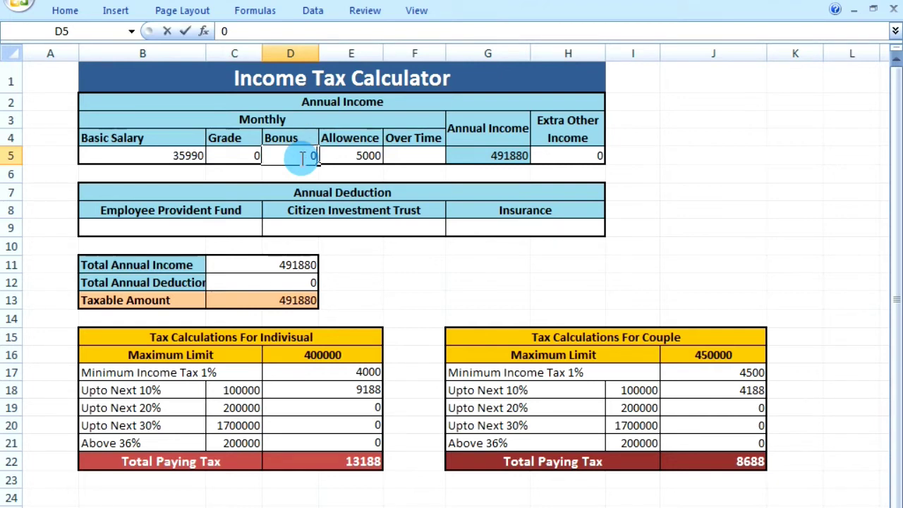
key("Tab")
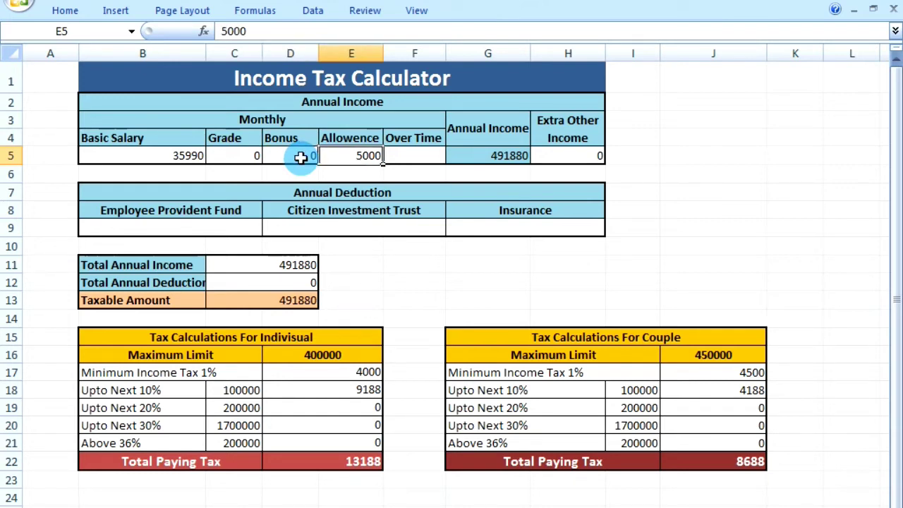
type("2000")
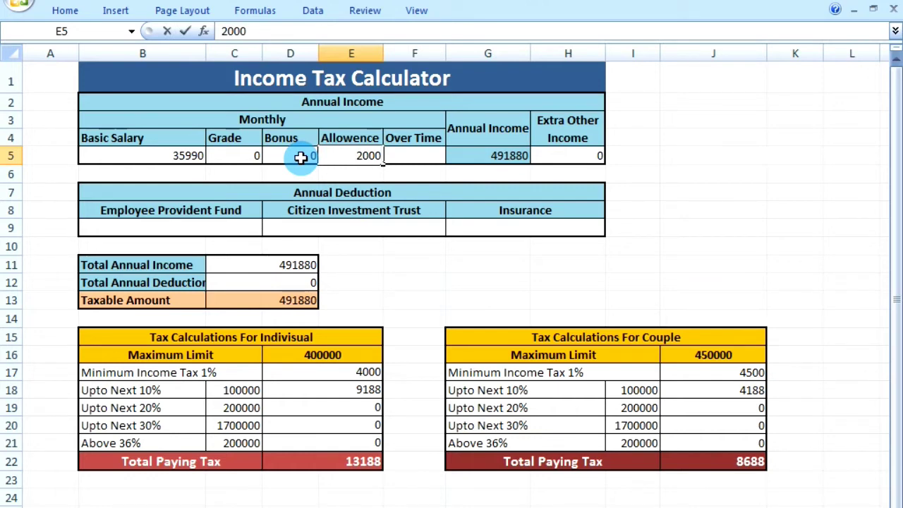
key("Tab")
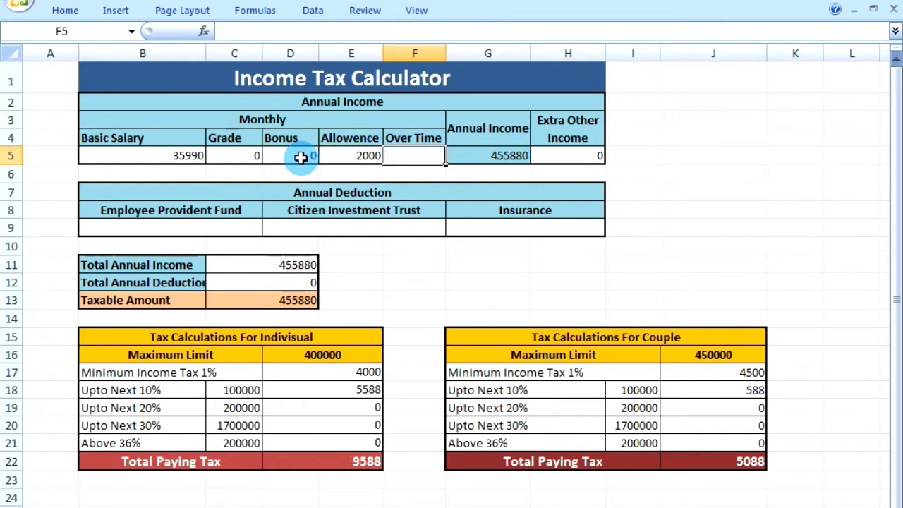
type("0")
key("Tab")
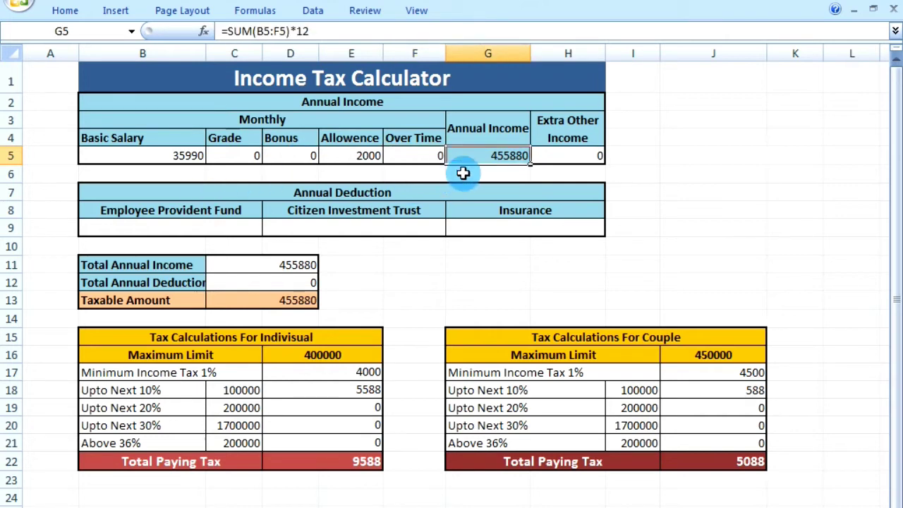
left_click(571, 158)
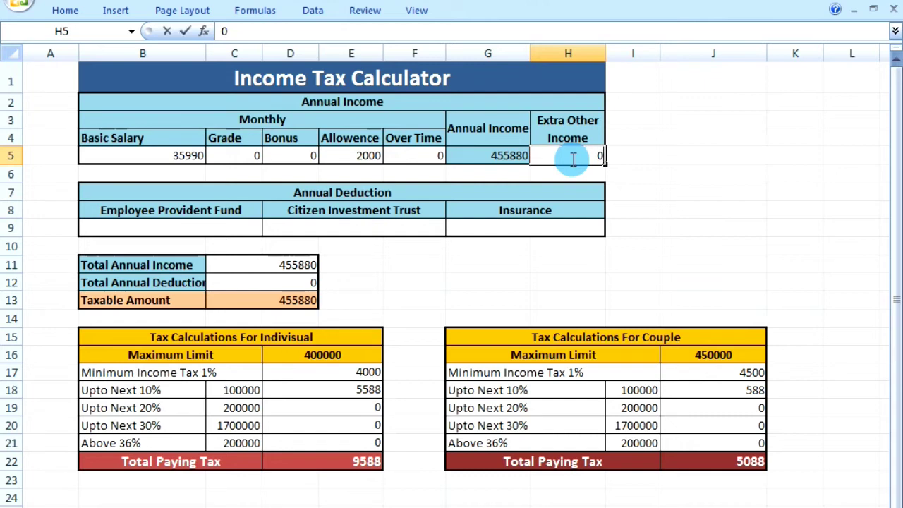
key("Return")
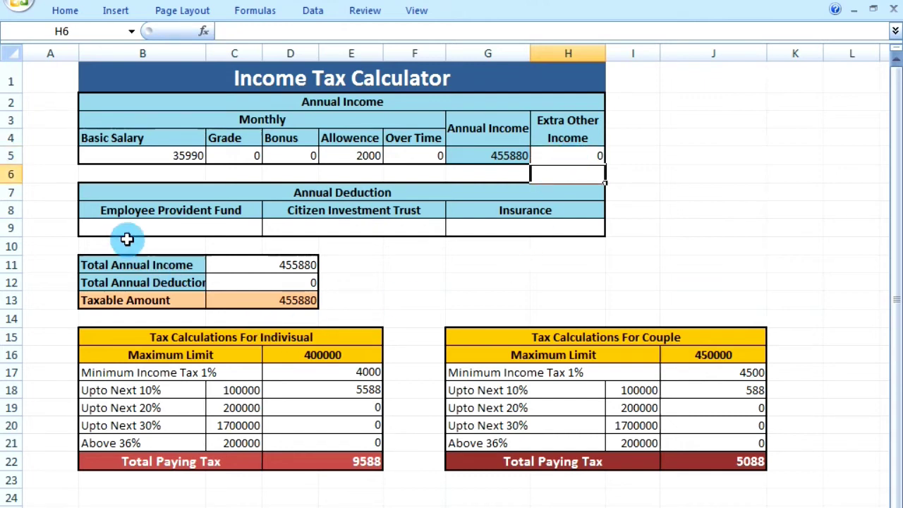
Enter deductions of 3599 provident fund, 0 Citizen Investment Trust and 400 insurance in row 9
left_click(155, 224)
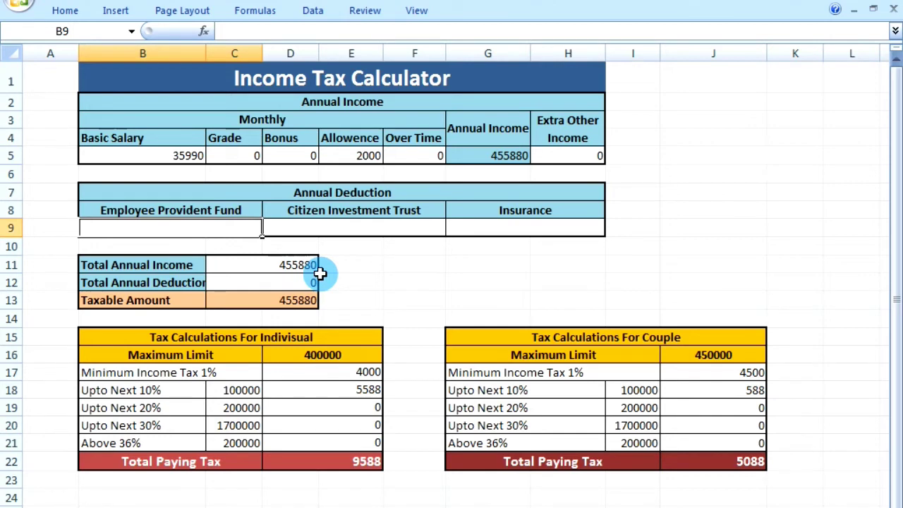
type("35")
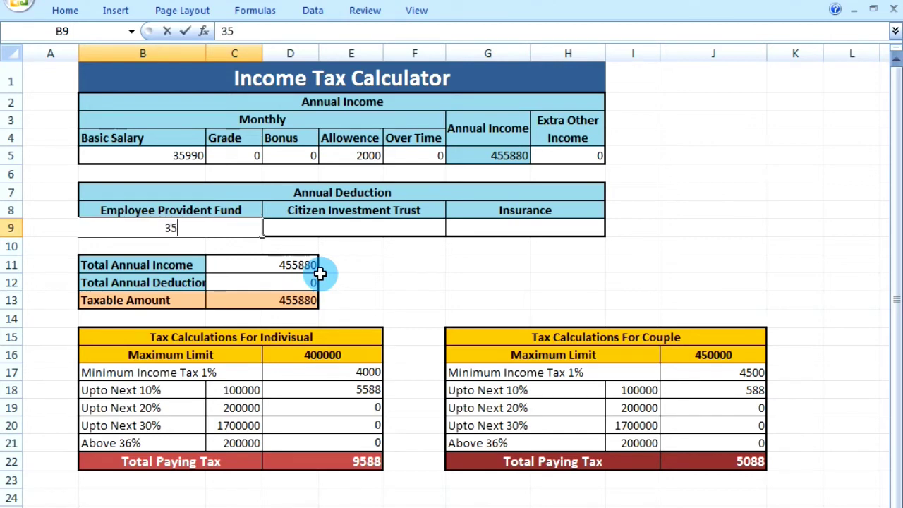
type("99")
key("Tab")
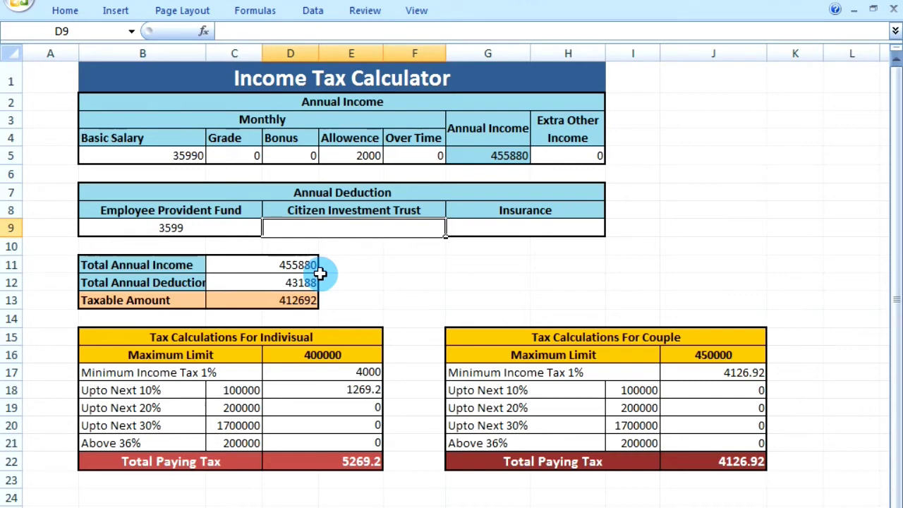
type("0")
key("Tab")
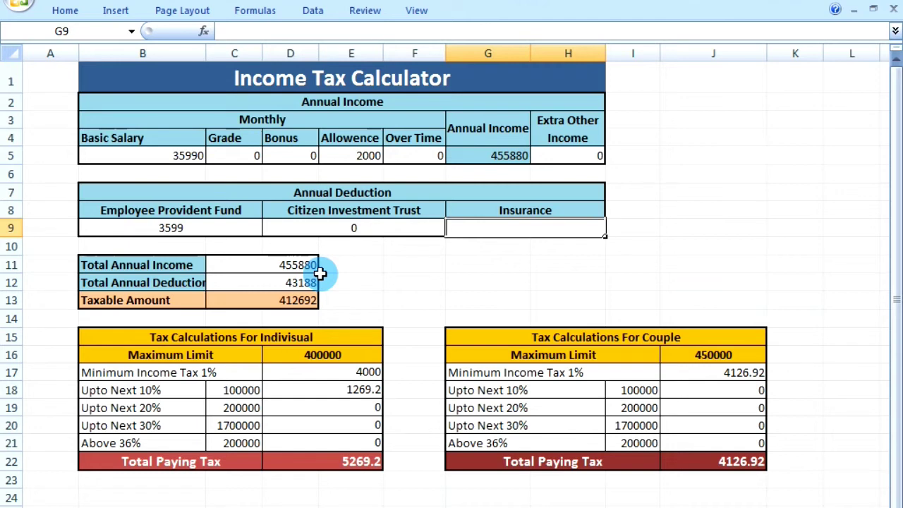
type("400")
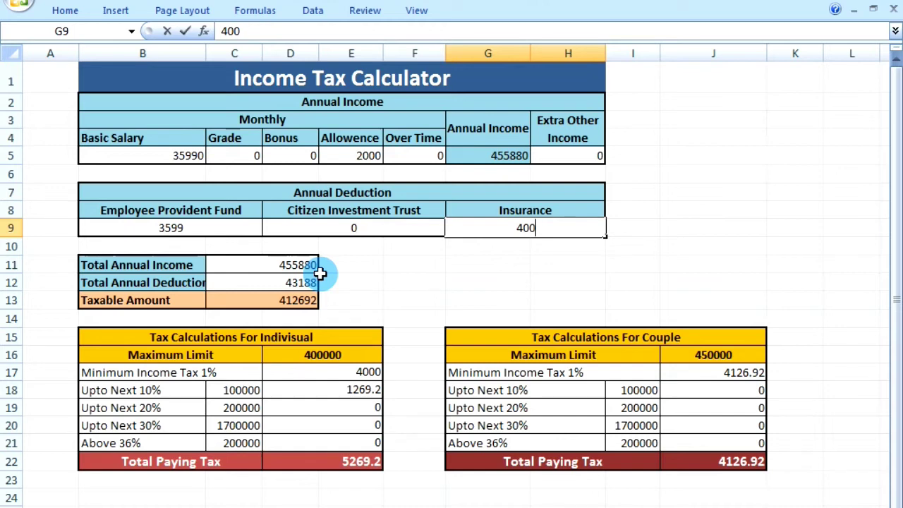
key("Return")
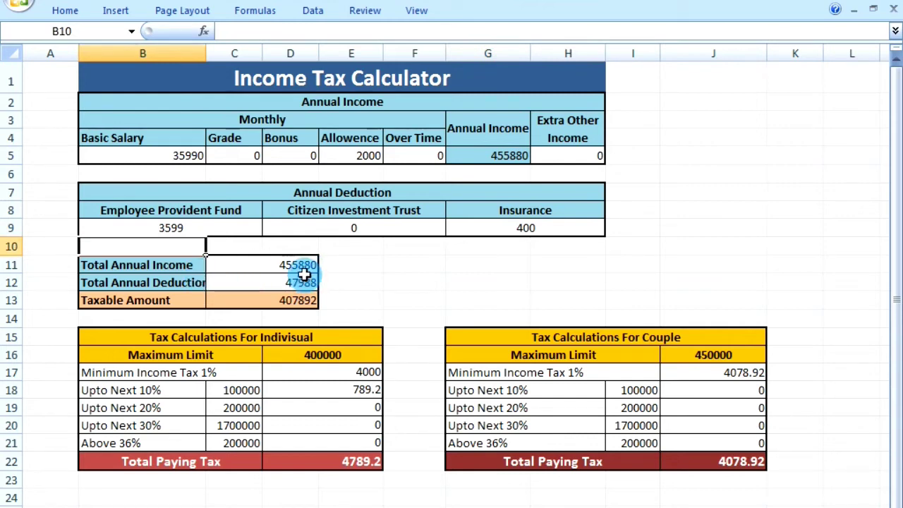
left_click(302, 268)
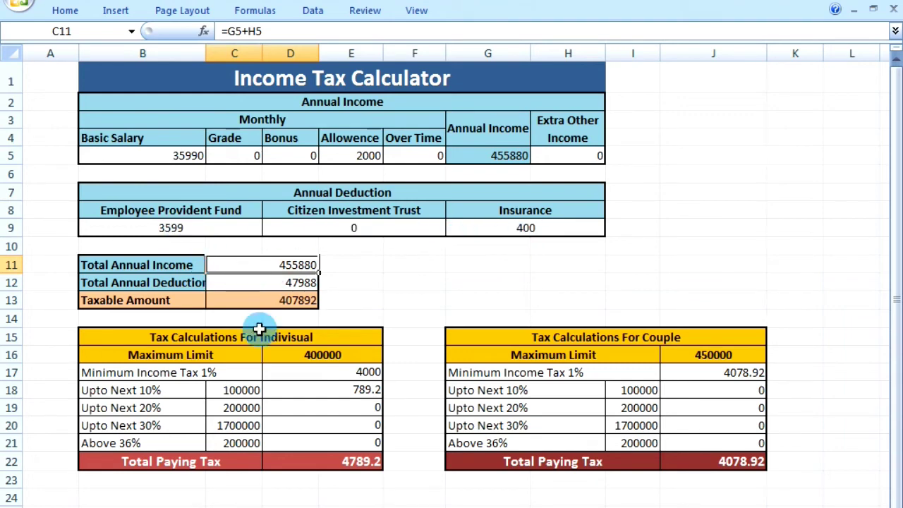
left_click(295, 285)
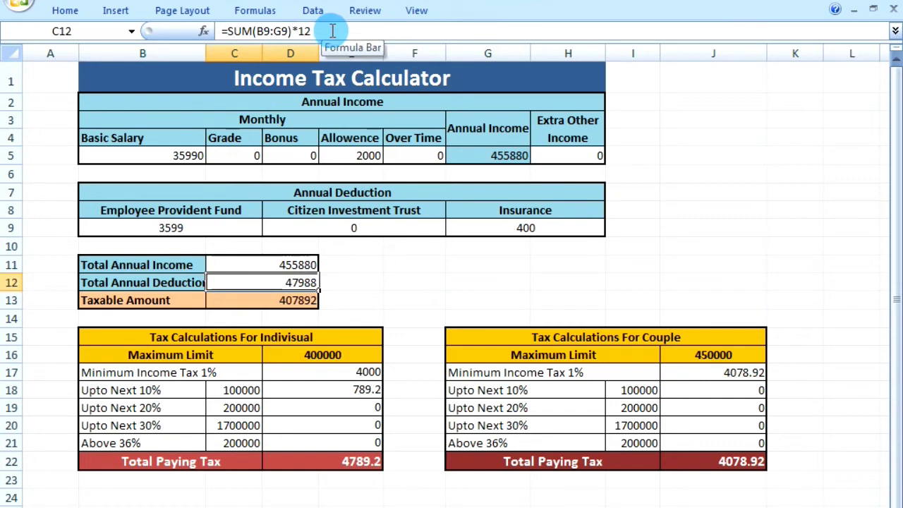
left_click(373, 276)
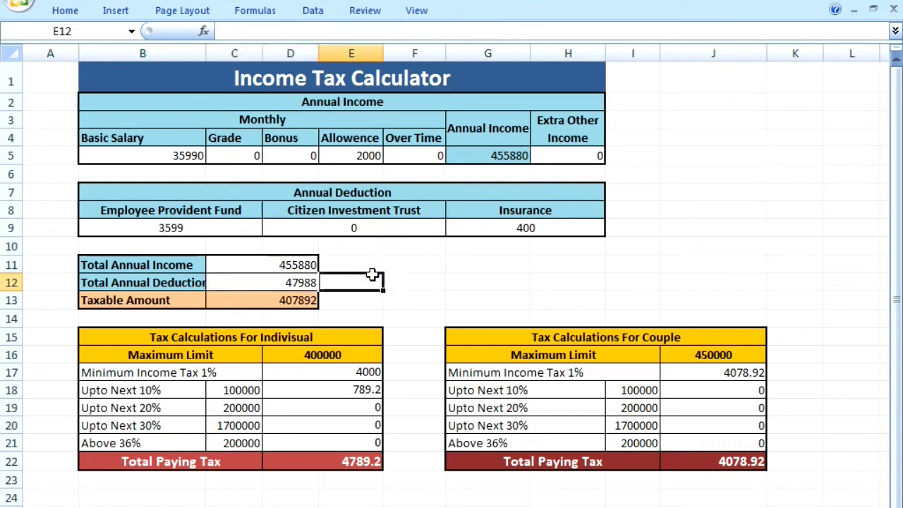
left_click(295, 301)
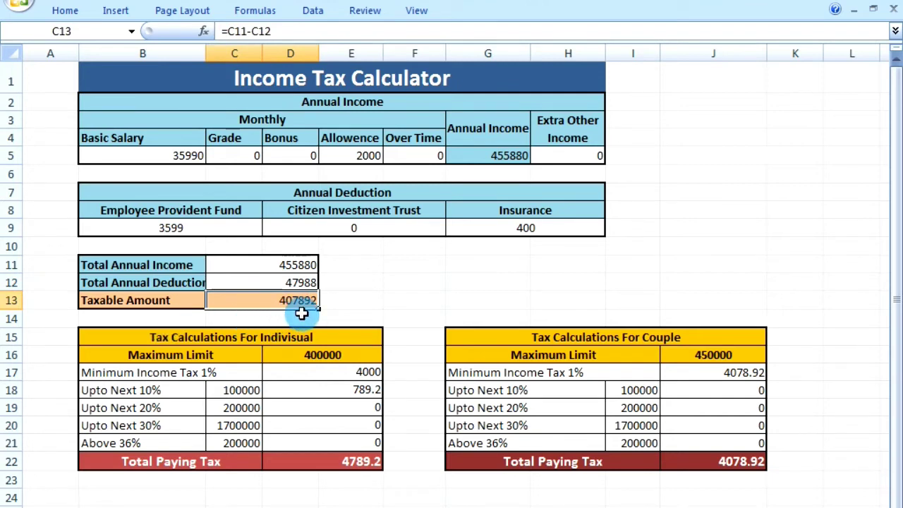
left_click(374, 298)
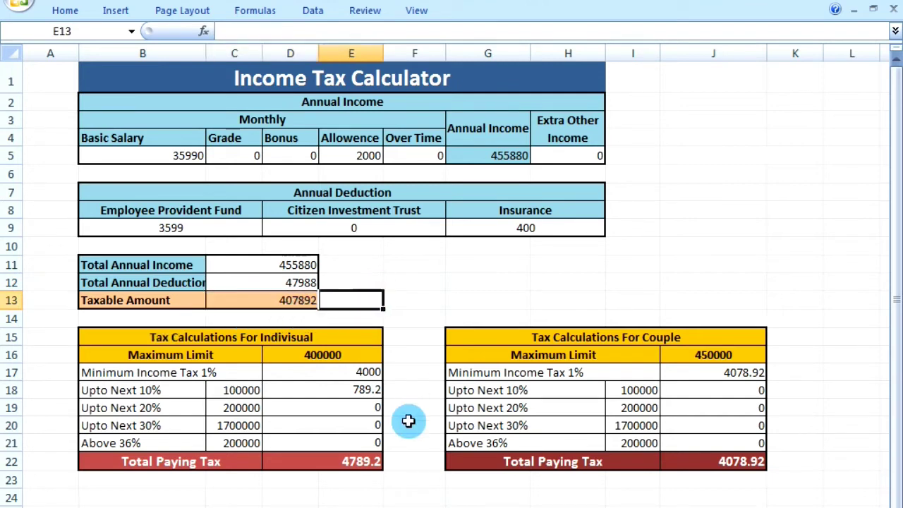
scroll(407, 422, "down", 1)
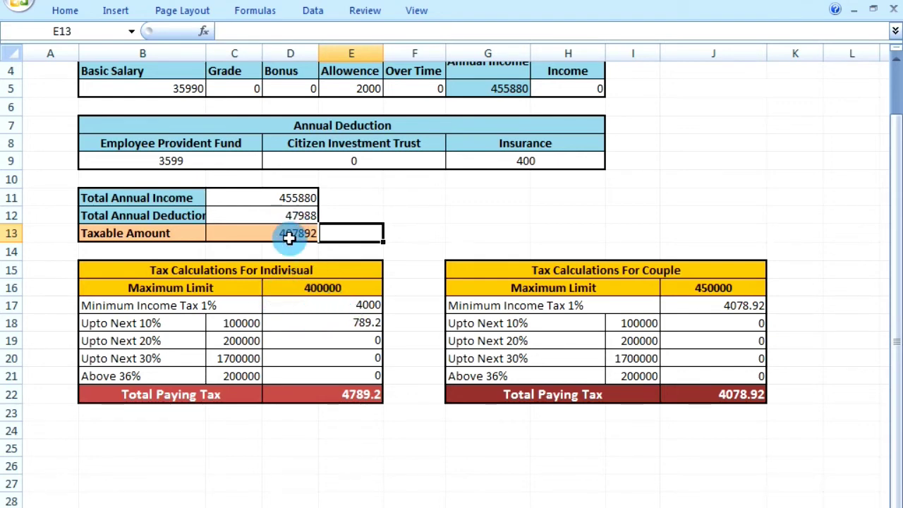
left_click(345, 310)
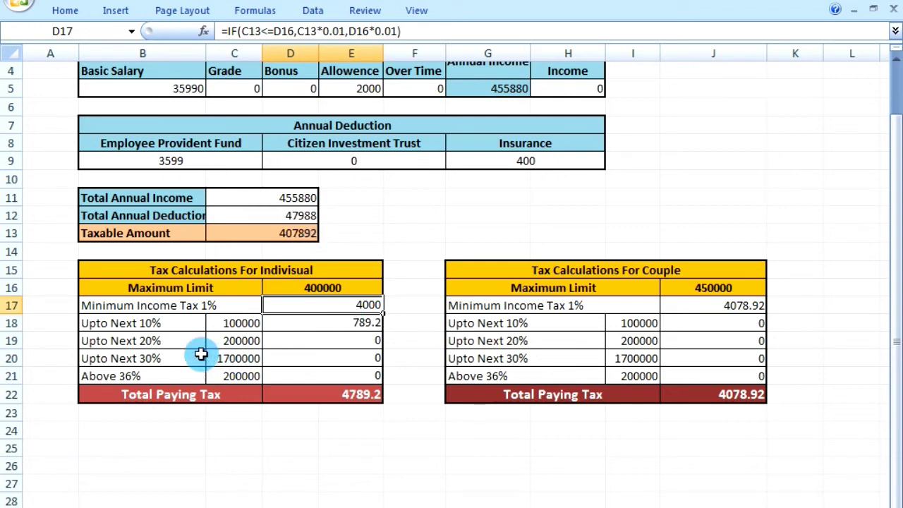
left_click(360, 326)
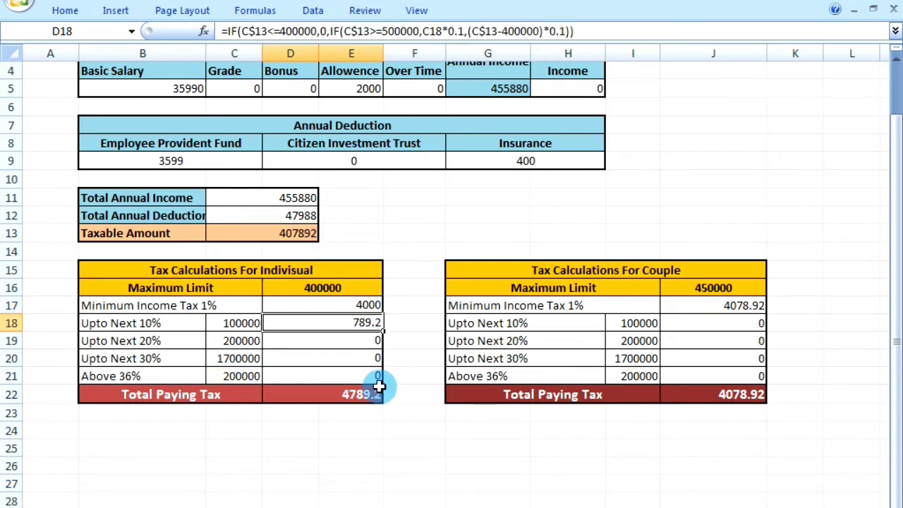
left_click(386, 446)
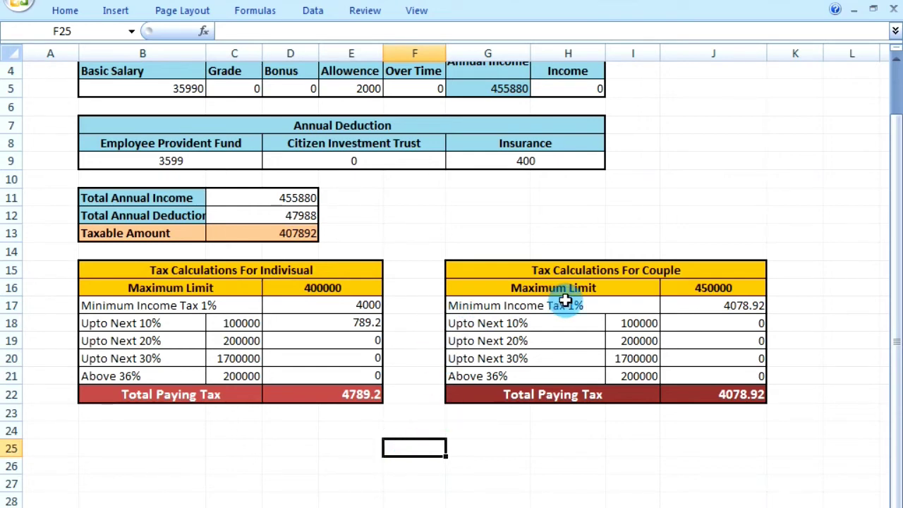
left_click(711, 288)
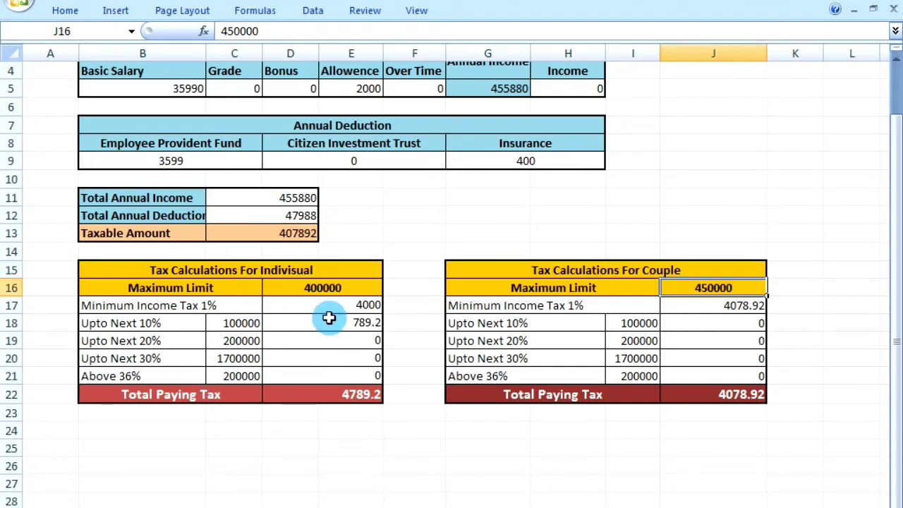
left_click(714, 323)
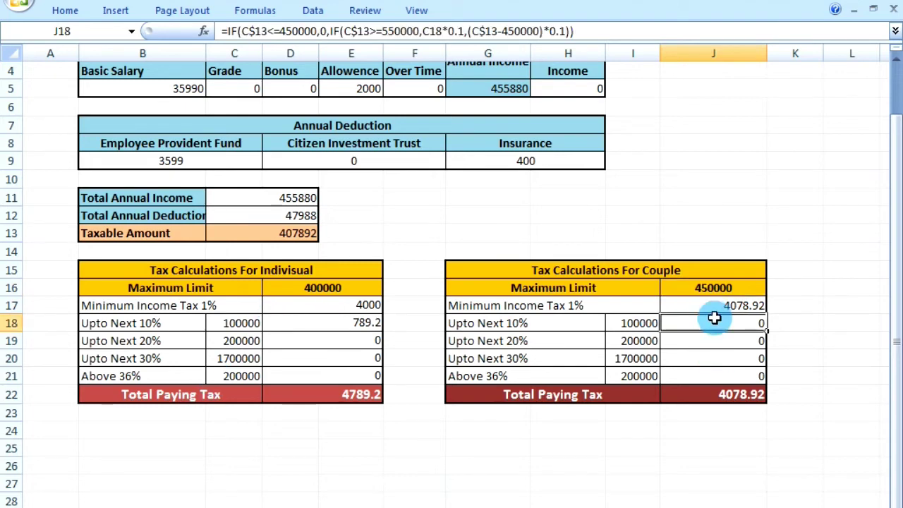
left_click(714, 357)
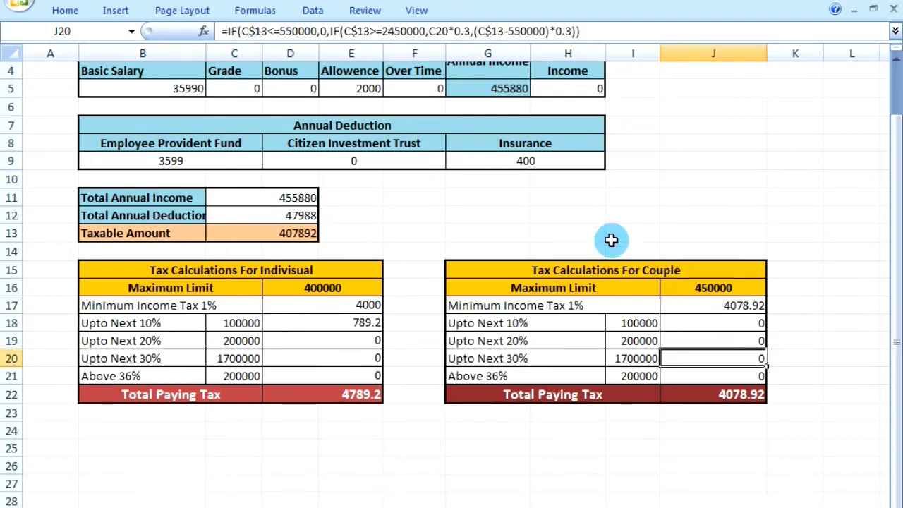
left_click(693, 323)
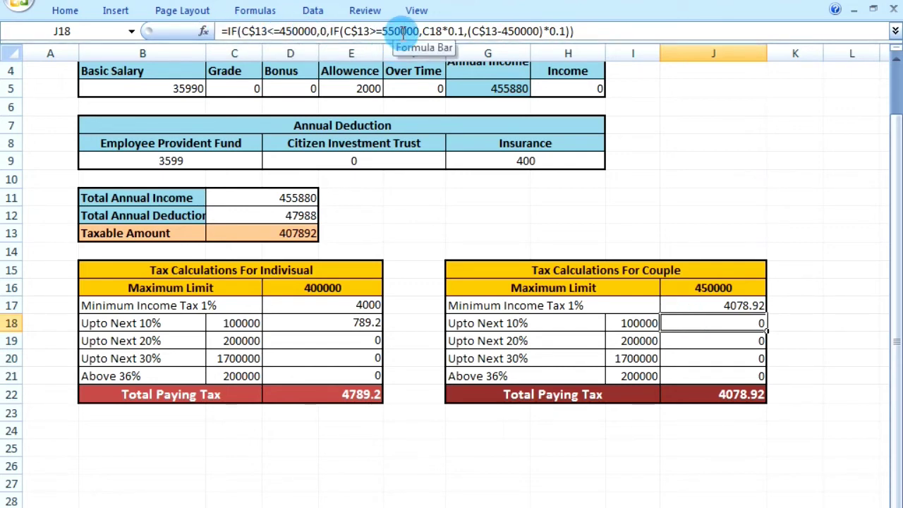
left_click(693, 340)
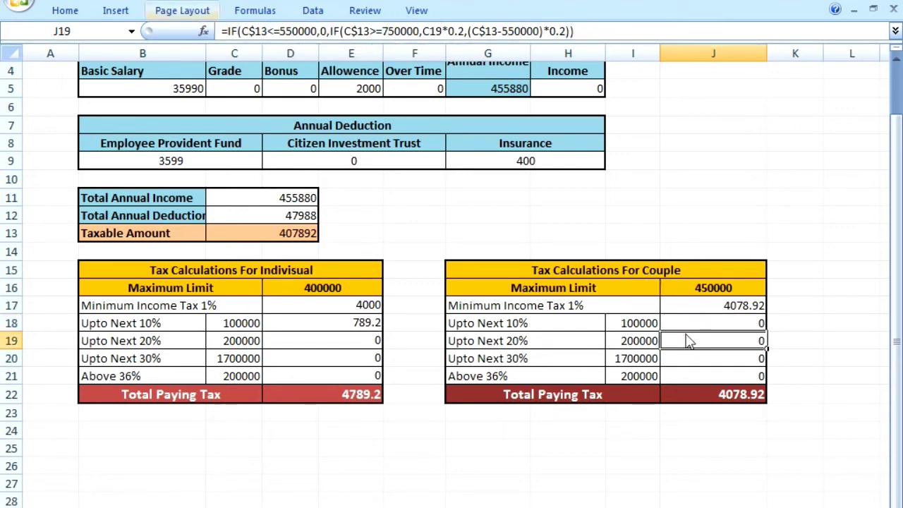
left_click(713, 361)
left_click(709, 375)
left_click(682, 459)
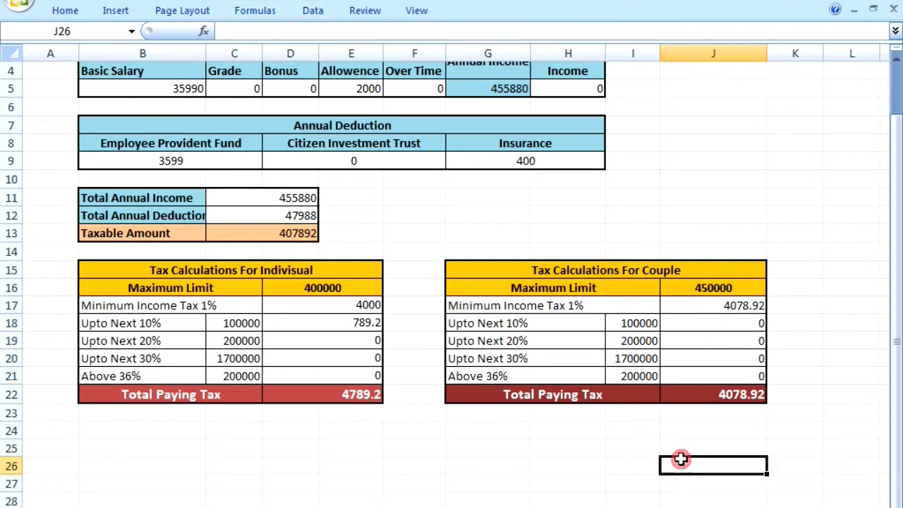
left_click(725, 322)
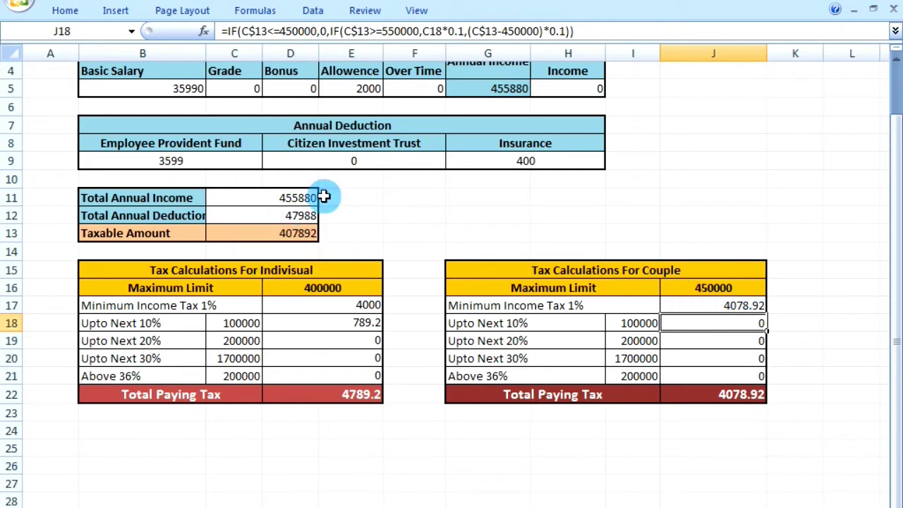
left_click(706, 306)
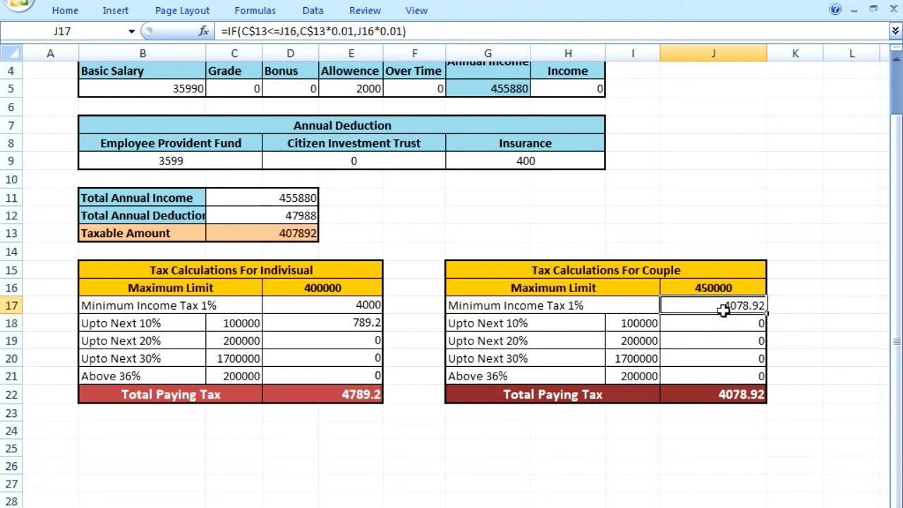
left_click(798, 306)
left_click(735, 306)
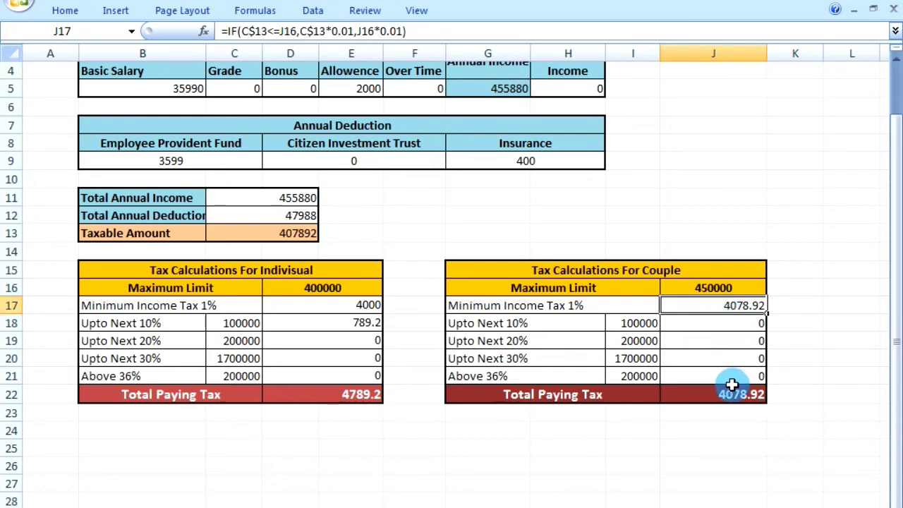
left_click(716, 479)
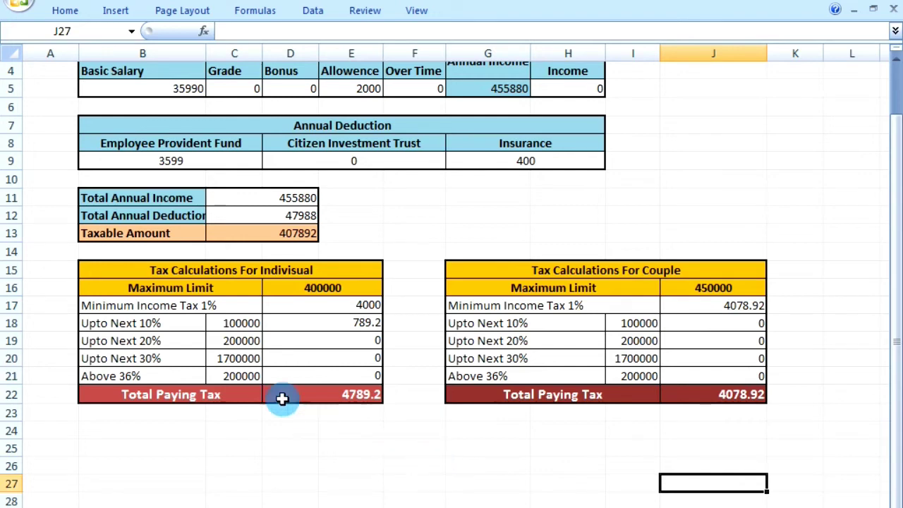
left_click(363, 326)
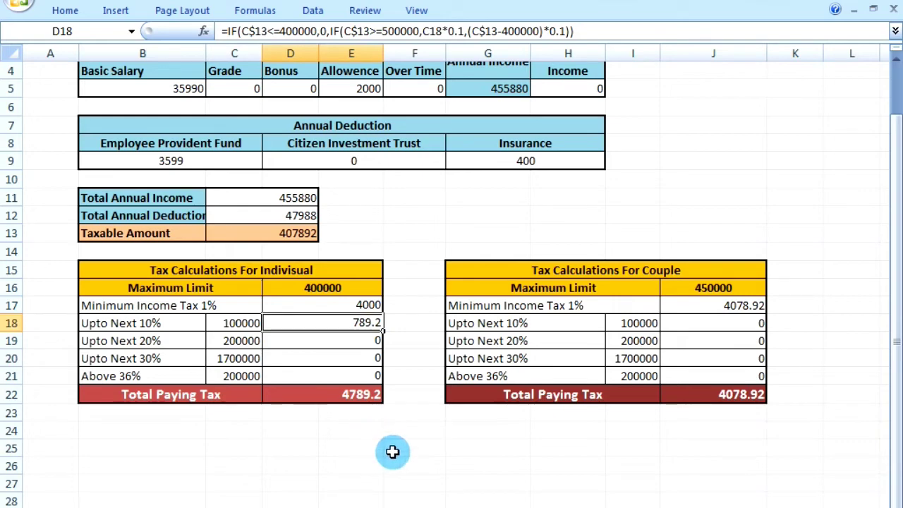
scroll(392, 452, "up", 1)
left_click(407, 336)
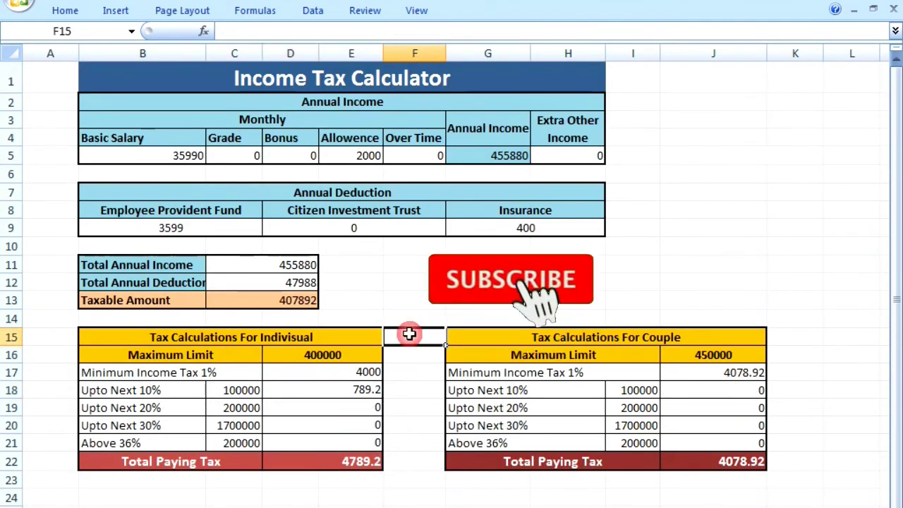
left_click(344, 394)
left_click(416, 305)
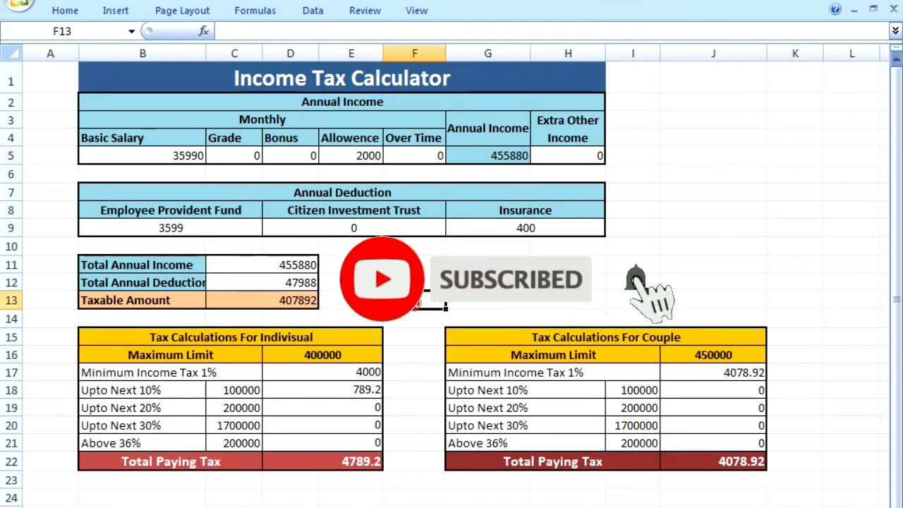
left_click(358, 390)
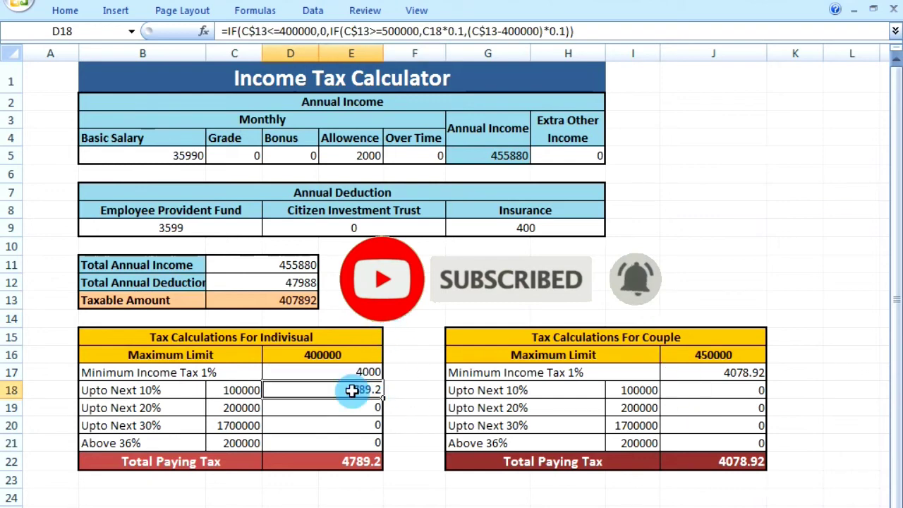
left_click(415, 300)
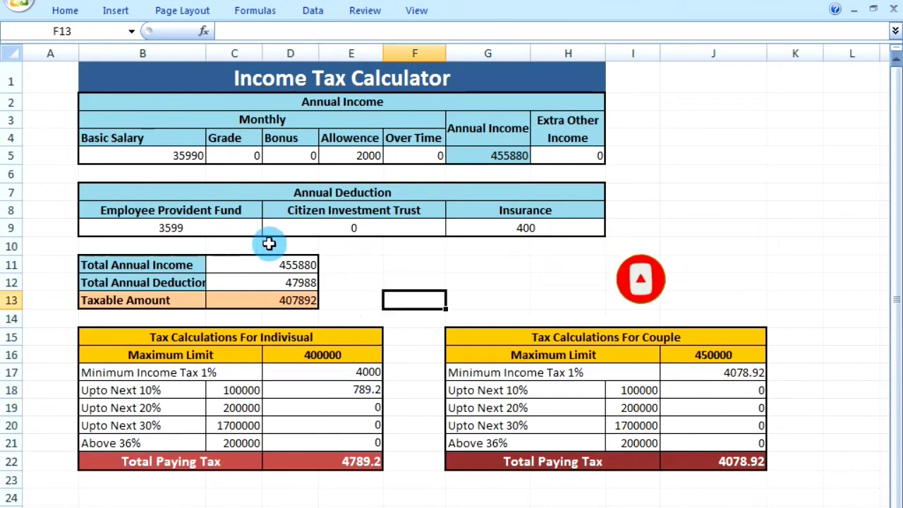
left_click(549, 235)
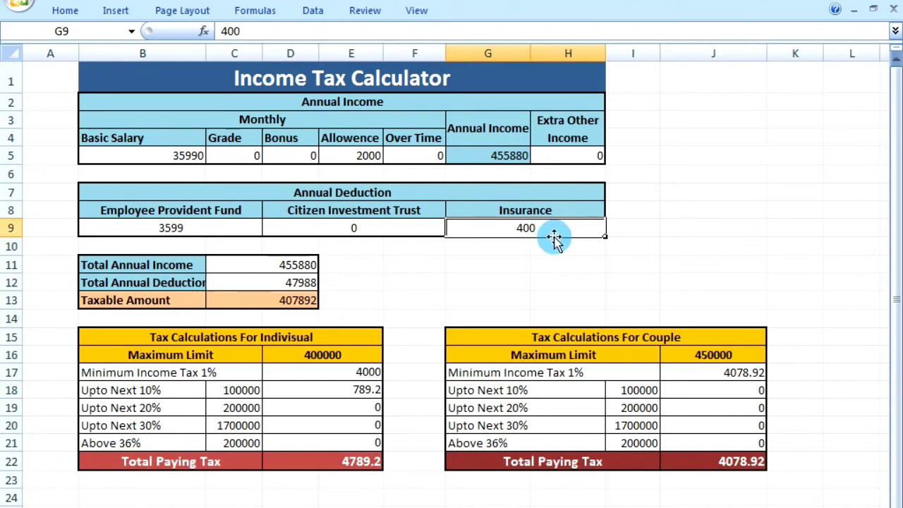
left_click(410, 232)
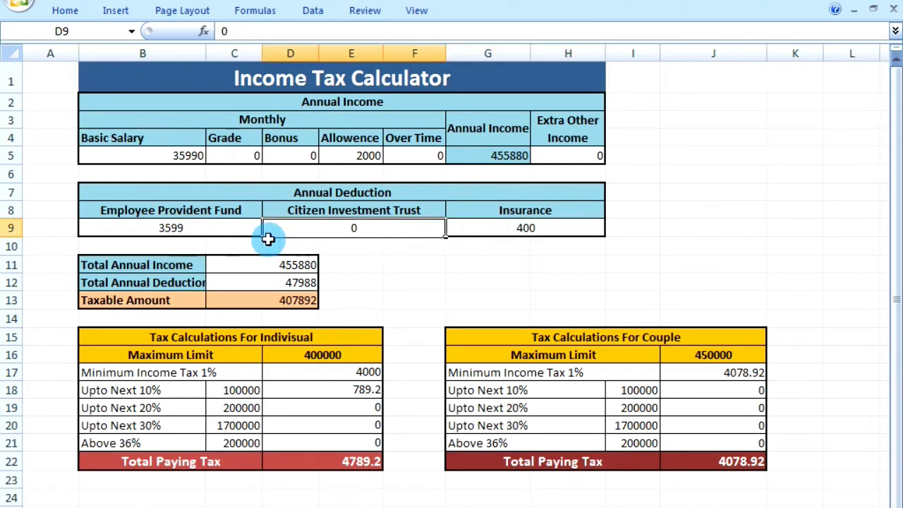
left_click(409, 281)
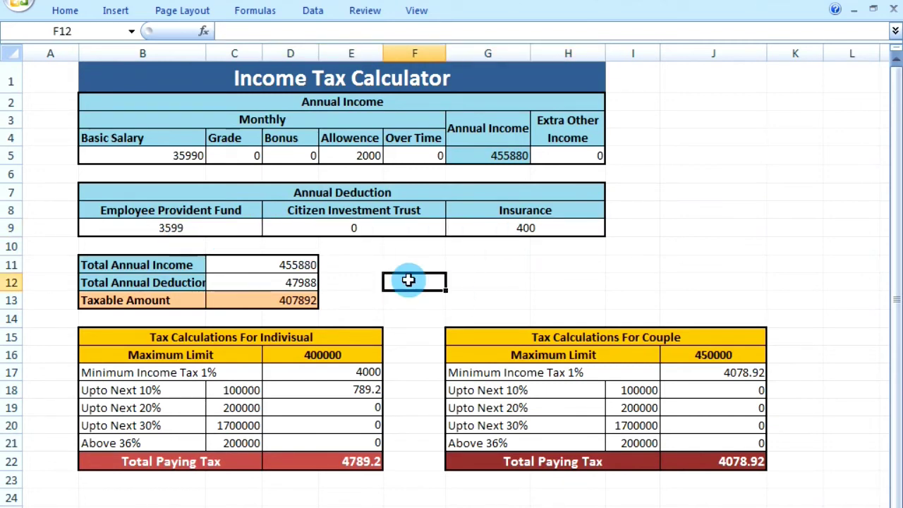
left_click(184, 156)
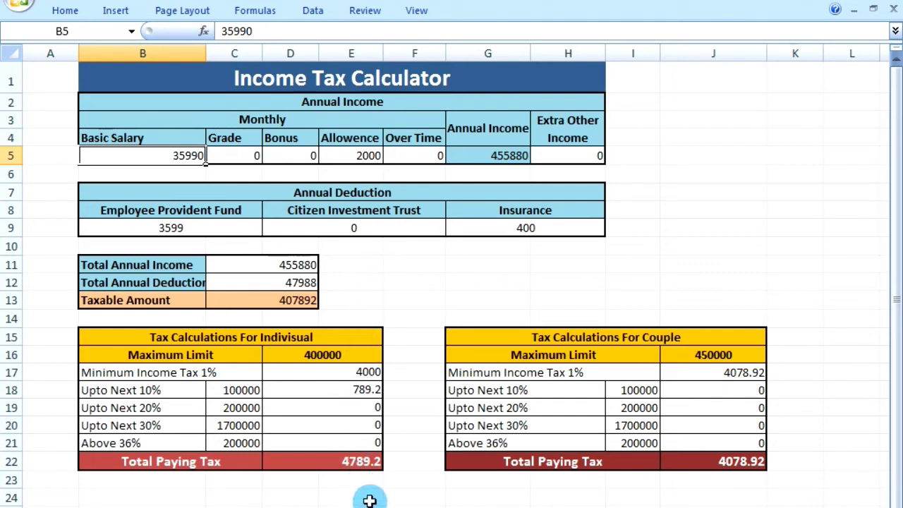
left_click(399, 280)
left_click(185, 154)
left_click(231, 156)
left_click(171, 156)
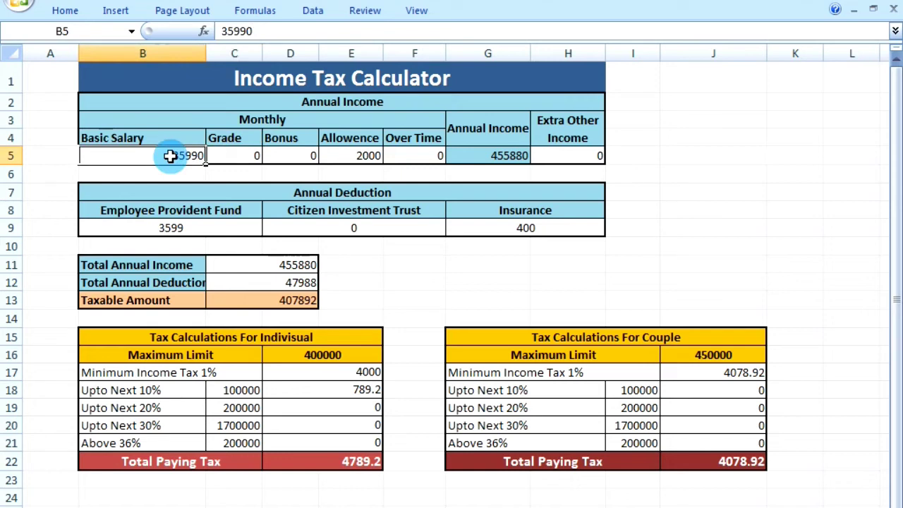
left_click(190, 175)
left_click(189, 157)
left_click(189, 157)
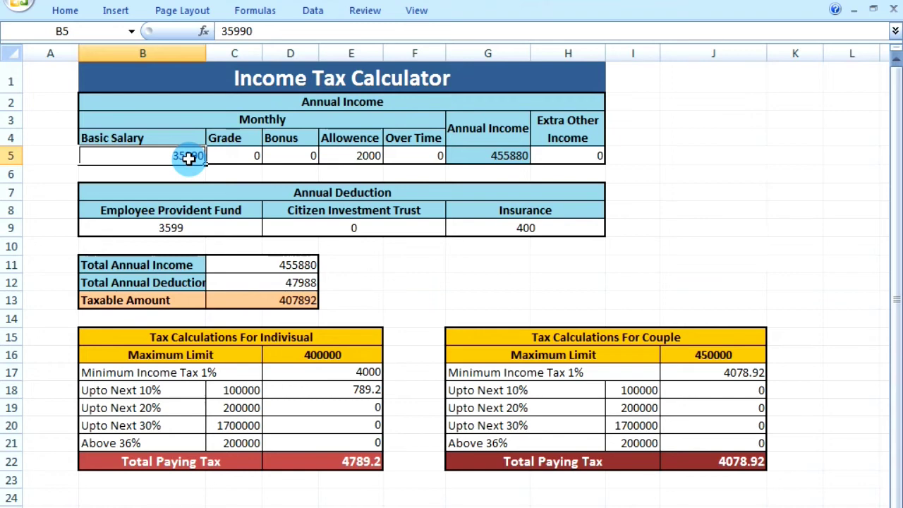
left_click(239, 177)
left_click(171, 155)
left_click(211, 155)
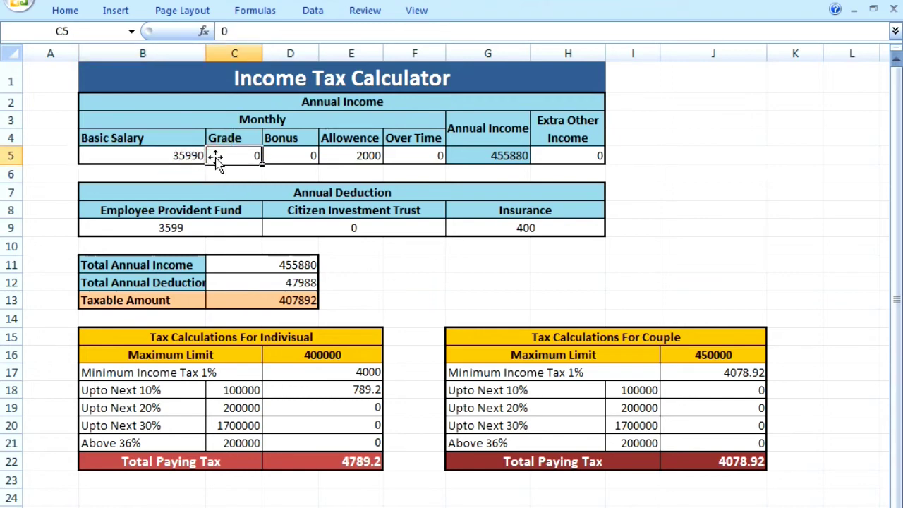
left_click(283, 154)
left_click(358, 154)
left_click(246, 154)
left_click(180, 156)
left_click(437, 265)
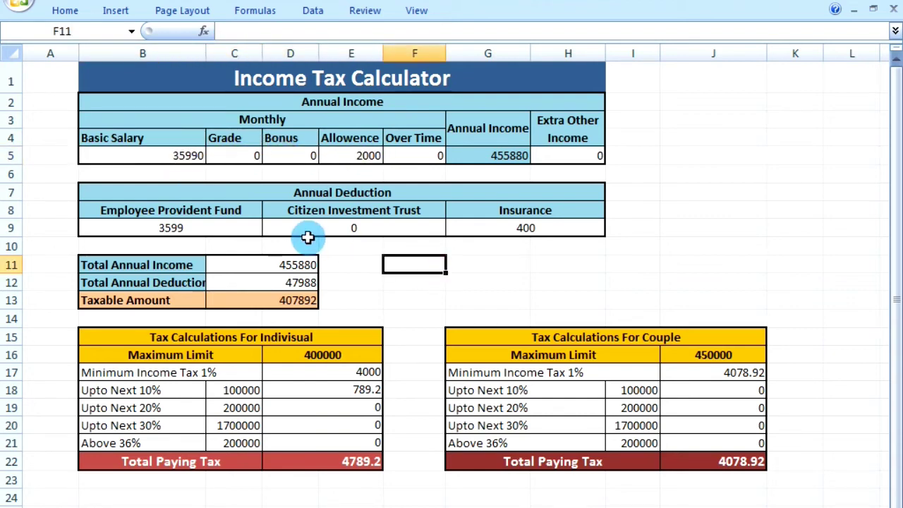
left_click(513, 228)
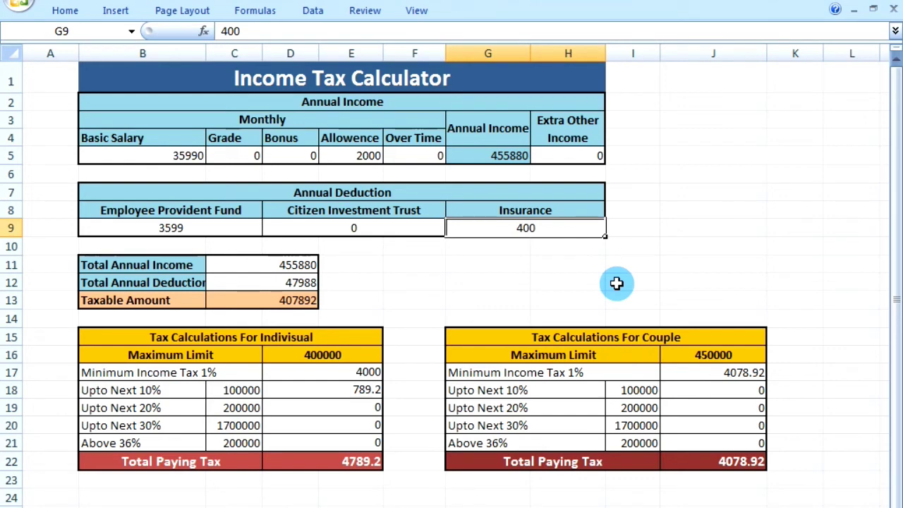
Change the Insurance amount in G9 to 900 and check the Taxable Amount update
left_click(290, 193)
left_click(527, 230)
type("900")
key("Return")
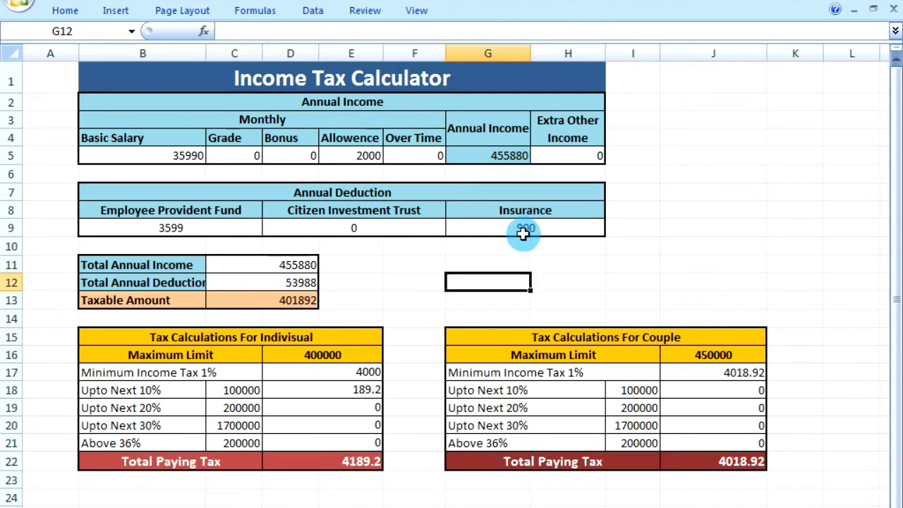
left_click(523, 232)
left_click(523, 233)
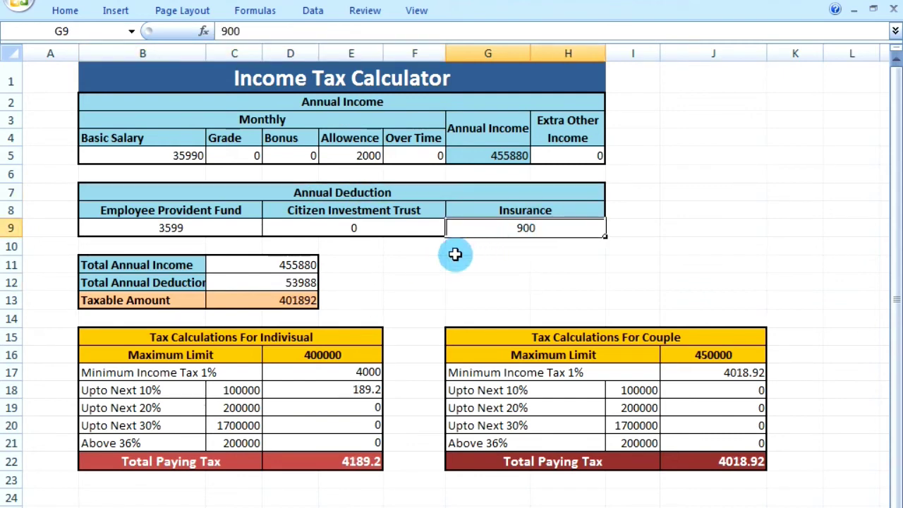
left_click(523, 264)
left_click(526, 228)
left_click(290, 305)
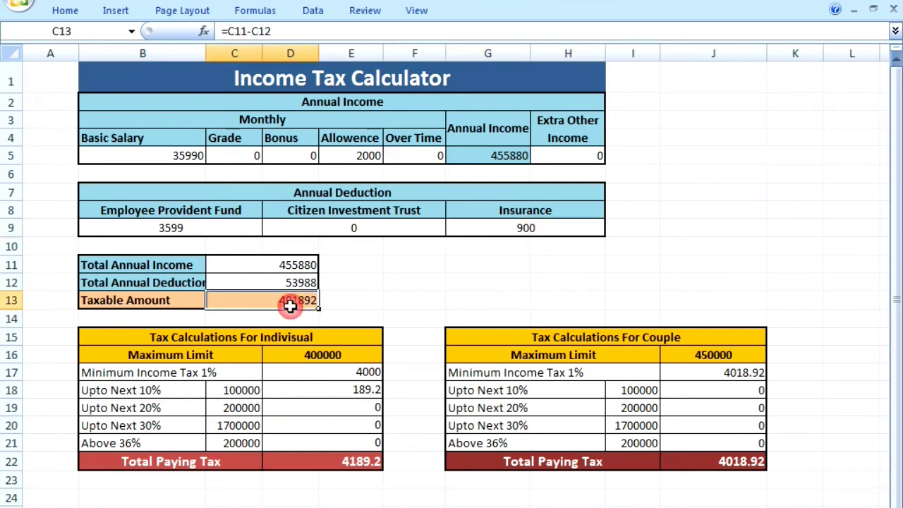
left_click(479, 267)
left_click(508, 230)
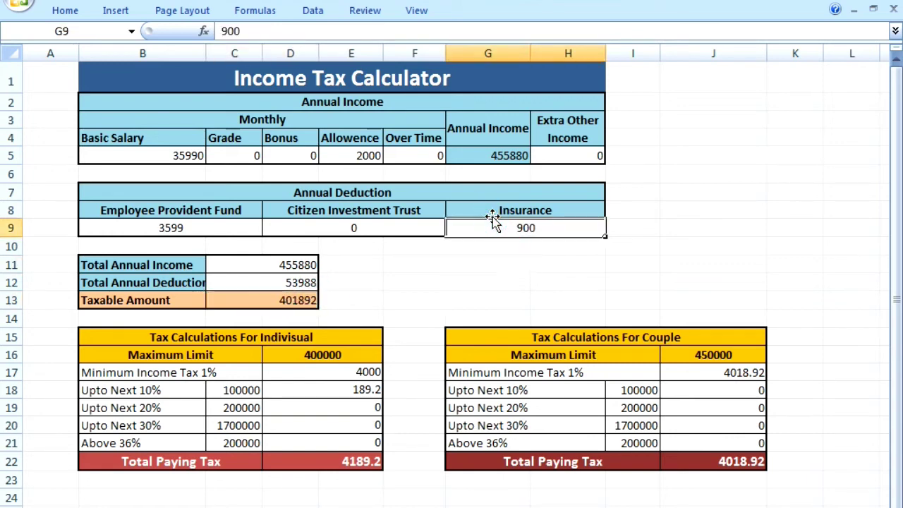
Rename the Insurance header in G8 to 'Annually Insurance'
left_click(487, 207)
double_click(492, 208)
type("Annually")
left_click(547, 281)
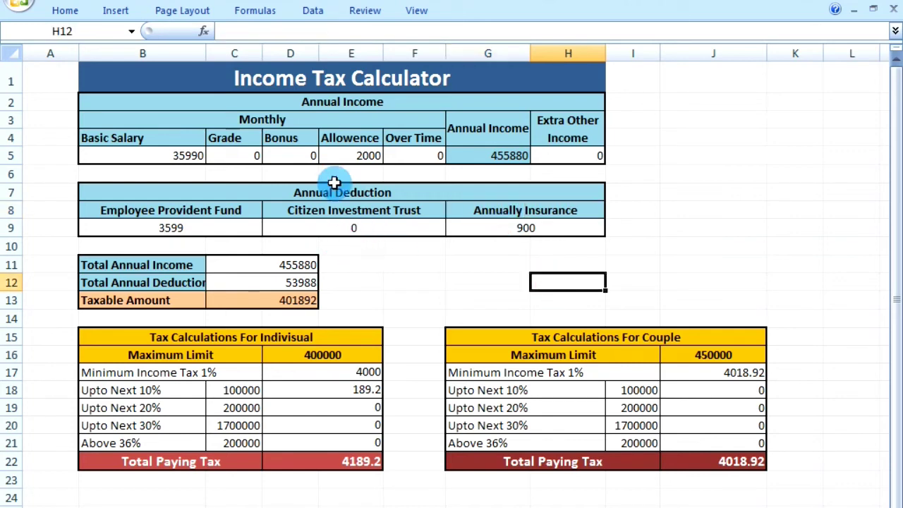
Shorten C12's summed deduction range so it ends at F9 instead of G9
left_click(320, 212)
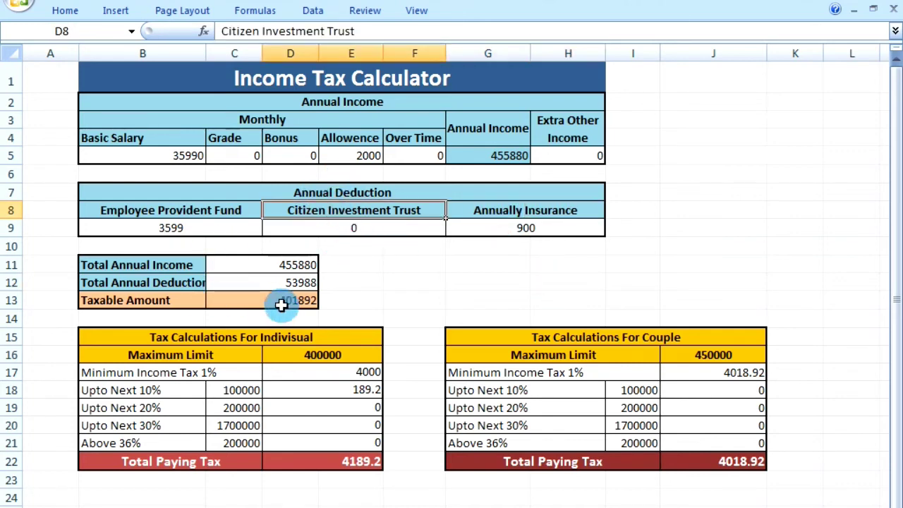
left_click(286, 283)
left_click(267, 35)
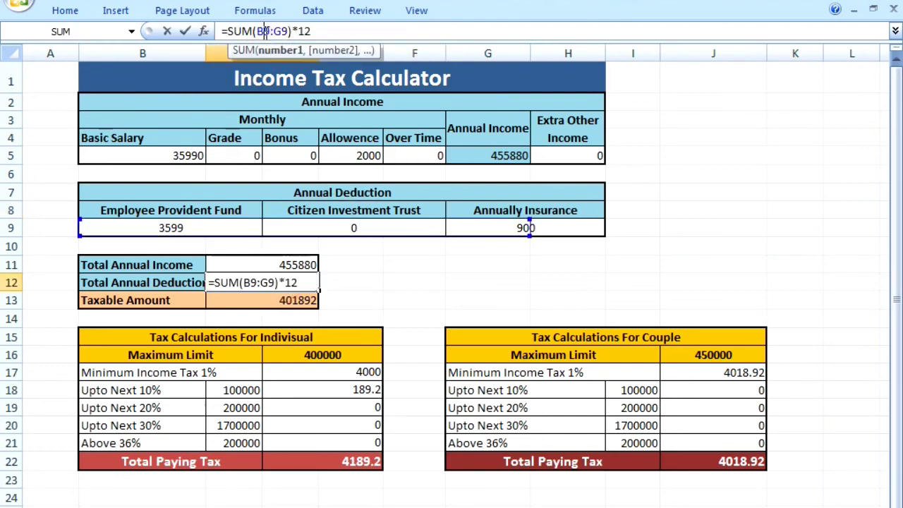
key("BackSpace")
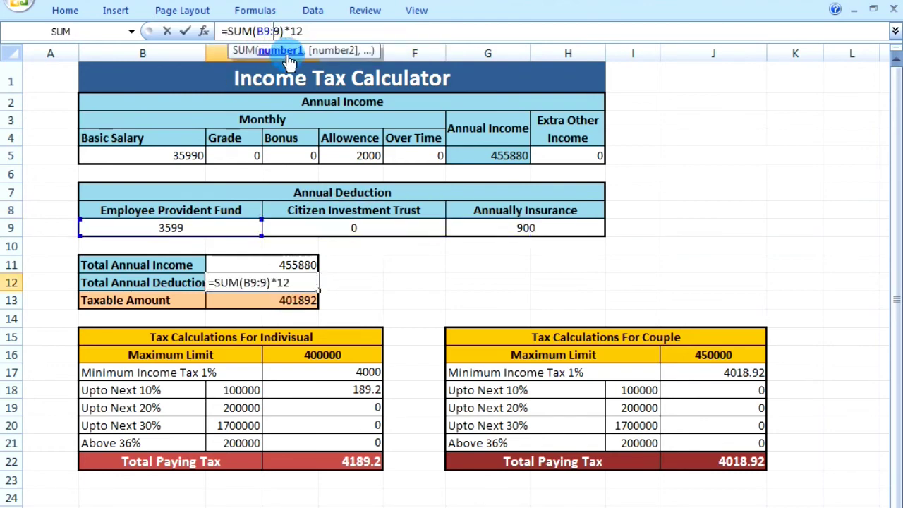
type("I")
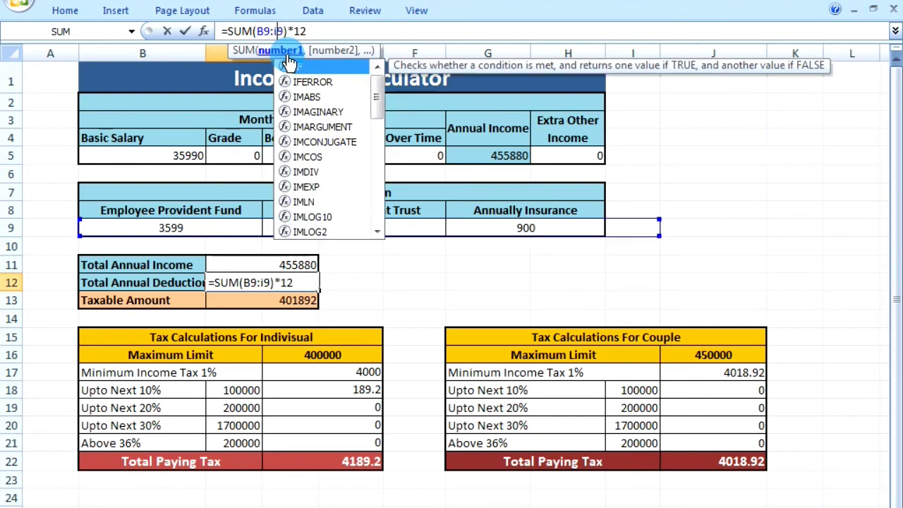
key("BackSpace")
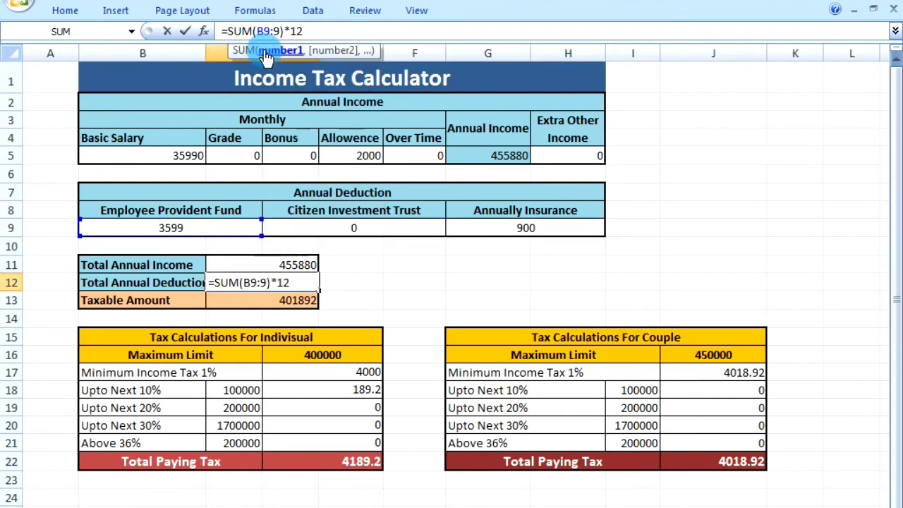
type("f")
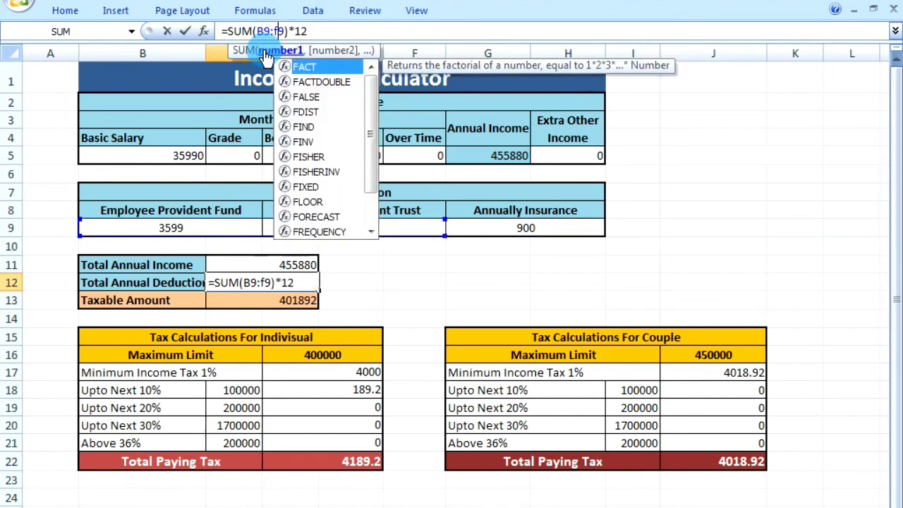
key("Return")
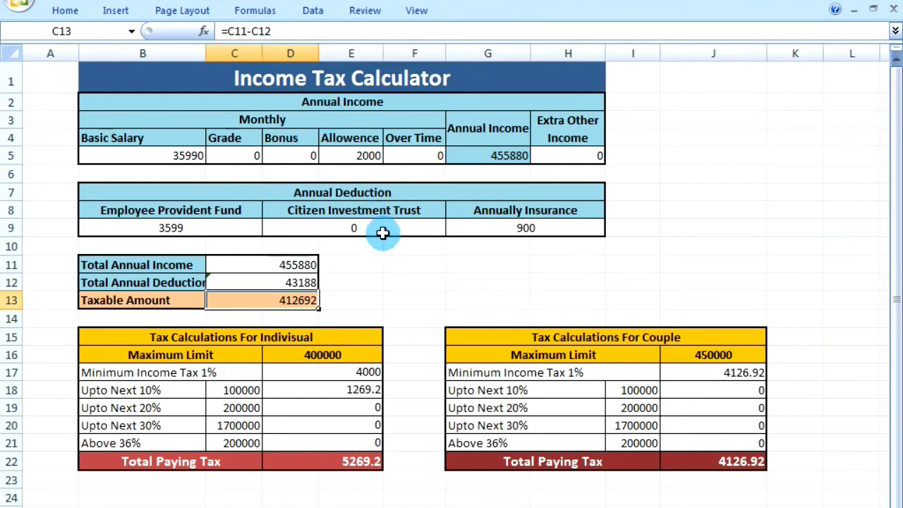
Add G9 once to the Total Annual Deduction formula, giving =SUM(B9:F9)*12+G9 and 44088
left_click(291, 283)
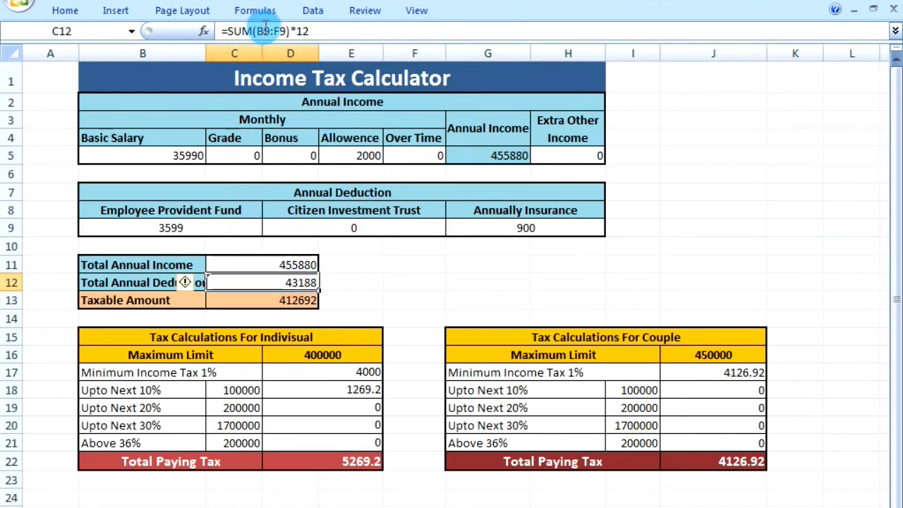
left_click(276, 31)
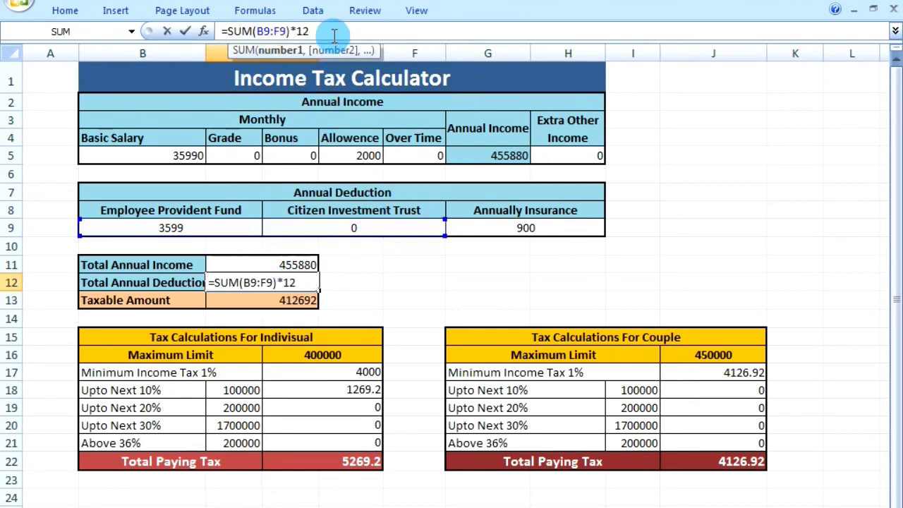
left_click(337, 31)
left_click(490, 229)
key("Return")
left_click(428, 281)
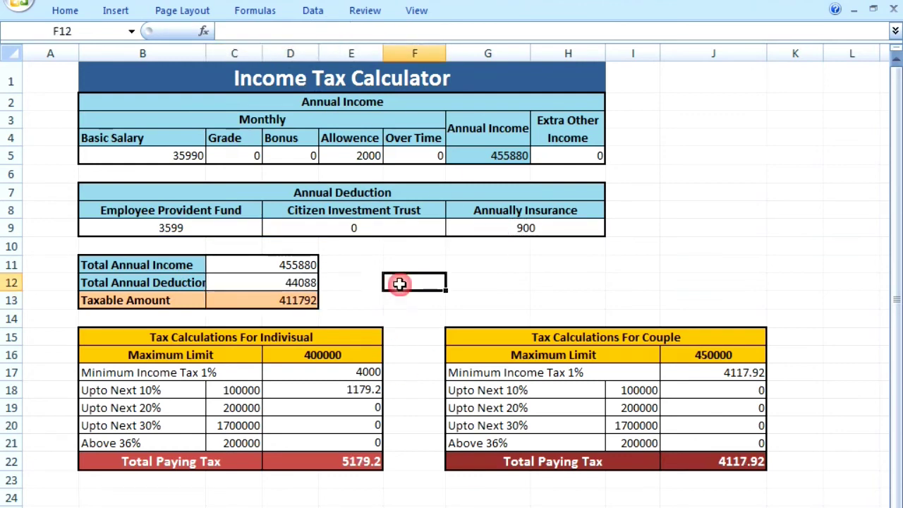
left_click(520, 243)
left_click(528, 228)
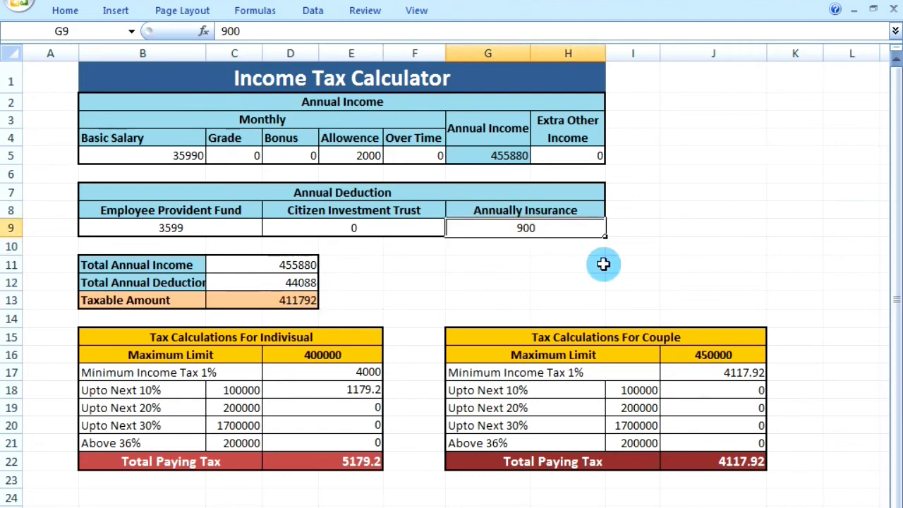
type("5500")
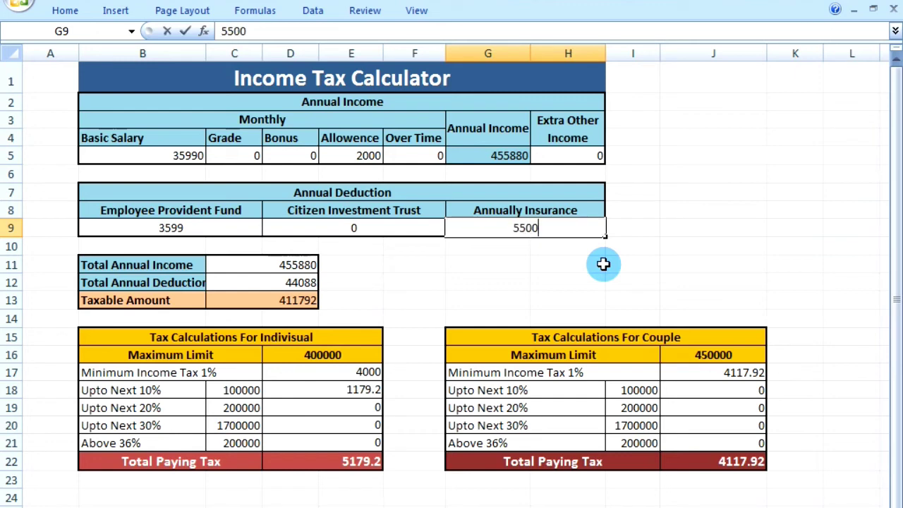
key("Return")
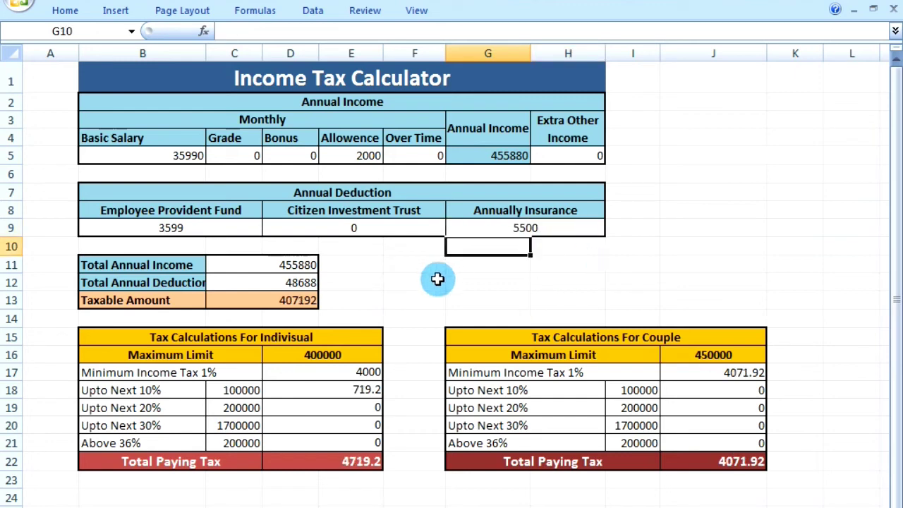
left_click(451, 281)
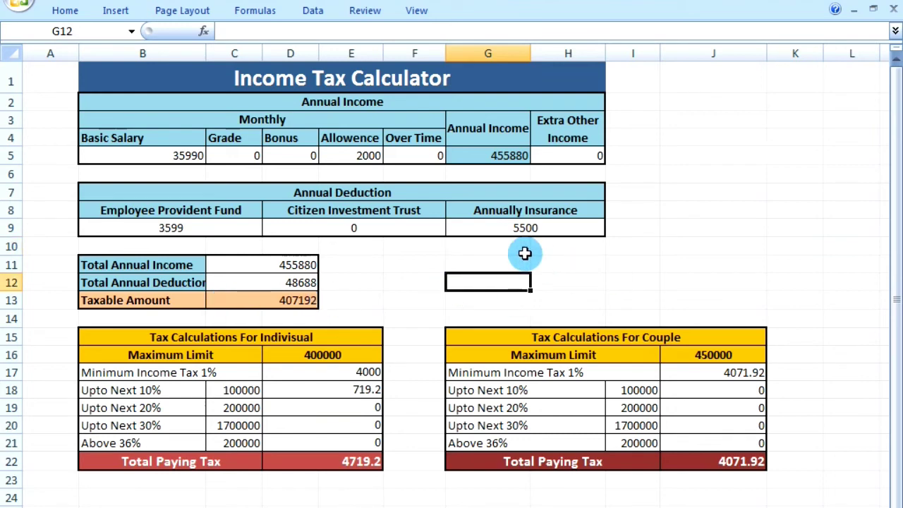
left_click(522, 228)
left_click(540, 270)
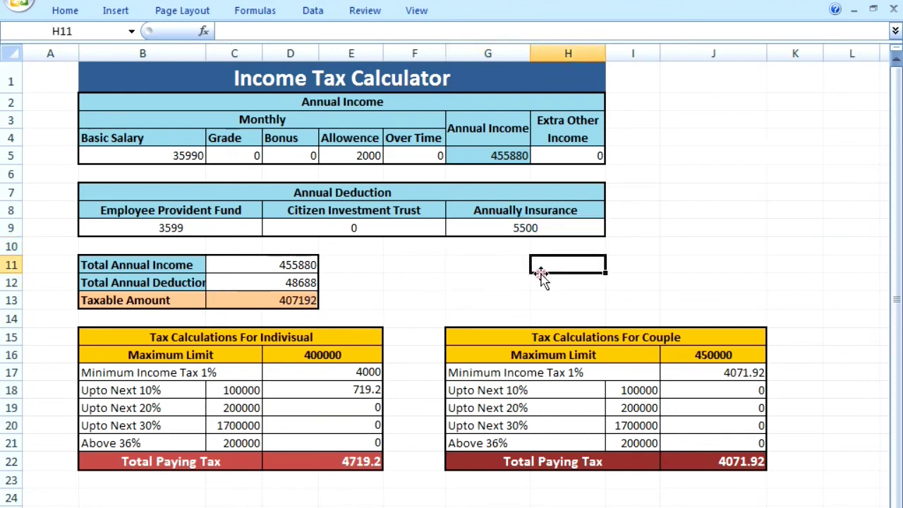
left_click(514, 228)
left_click(564, 282)
left_click(527, 227)
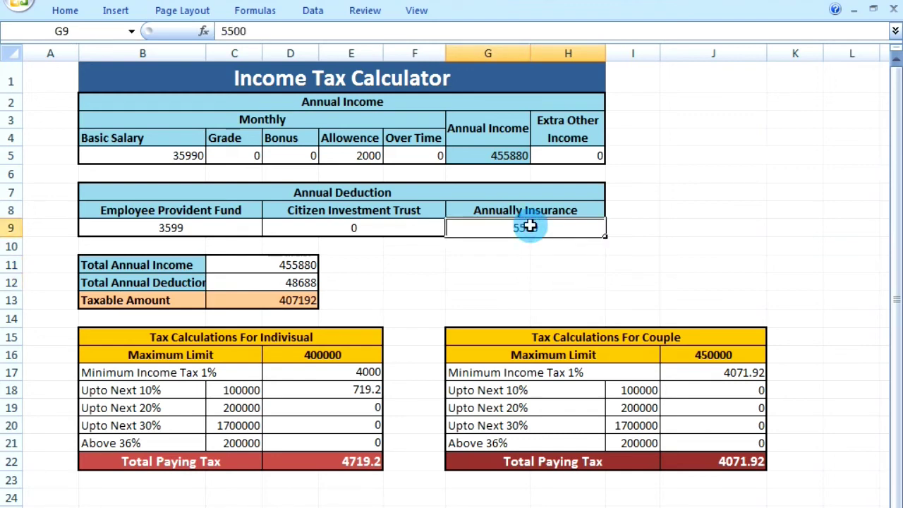
key("BackSpace")
type("100000")
key("Return")
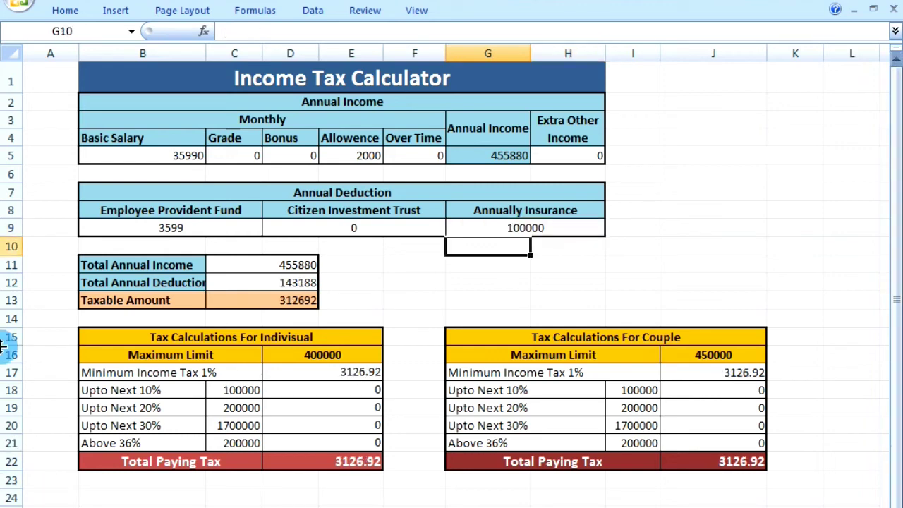
left_click(586, 263)
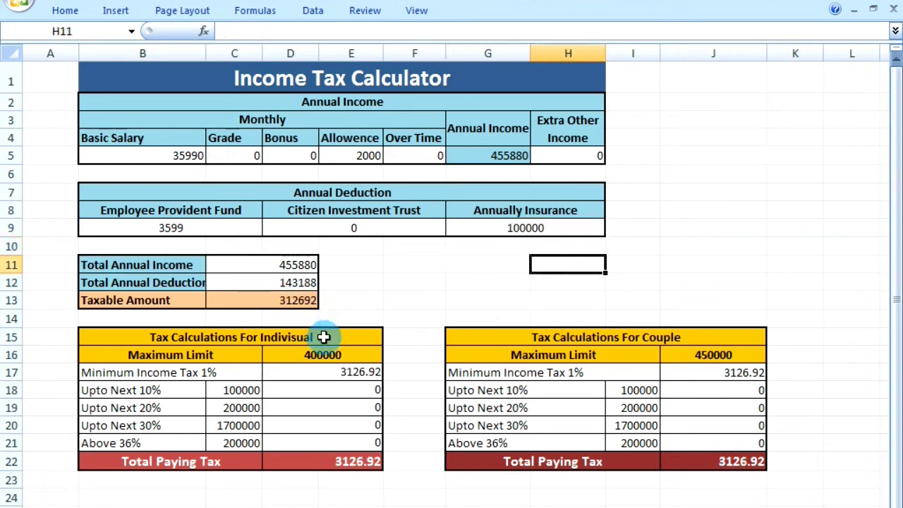
left_click(522, 228)
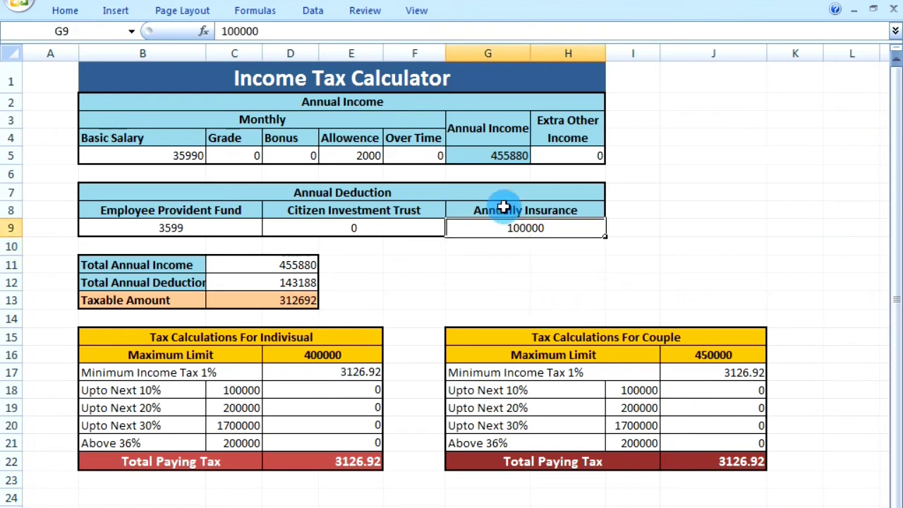
left_click(649, 226)
left_click_drag(635, 192, 570, 245)
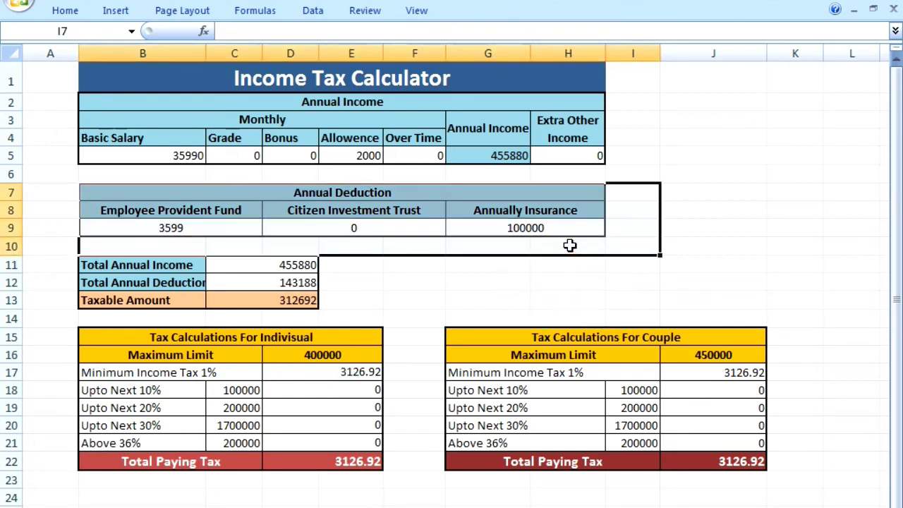
left_click(478, 277)
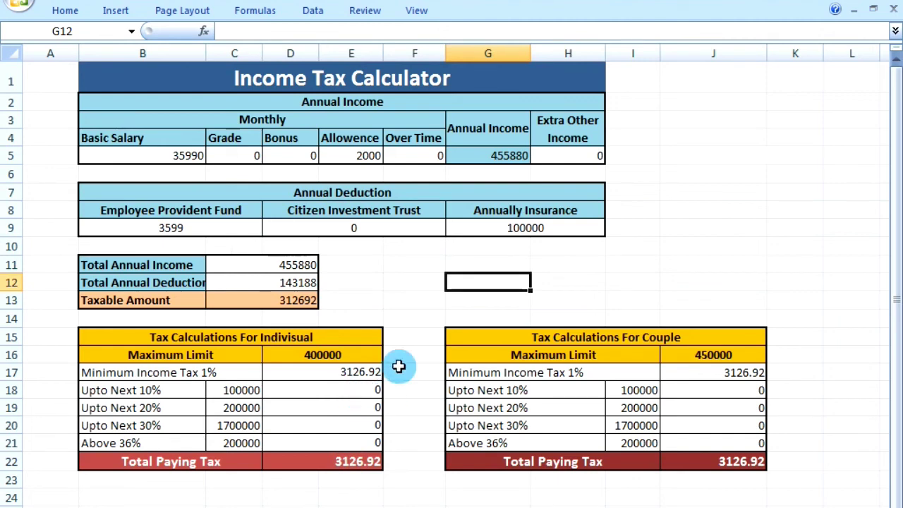
Replace the 100000 Annually Insurance amount with 4800 in G9
left_click(409, 266)
left_click(342, 227)
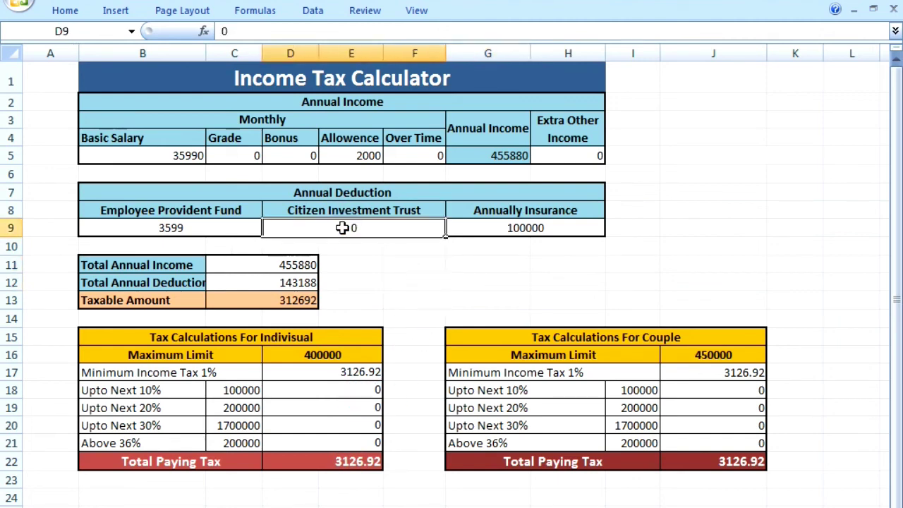
left_click(486, 227)
key("Delete")
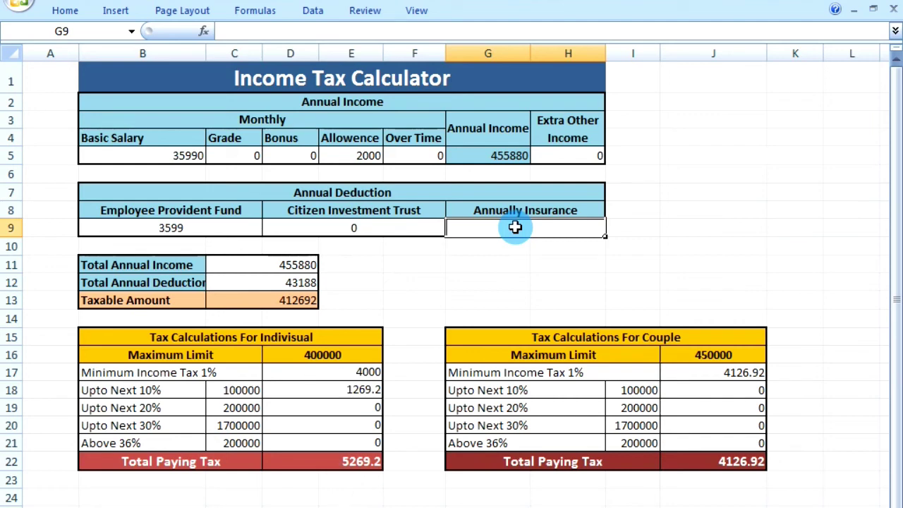
double_click(515, 227)
type("4800")
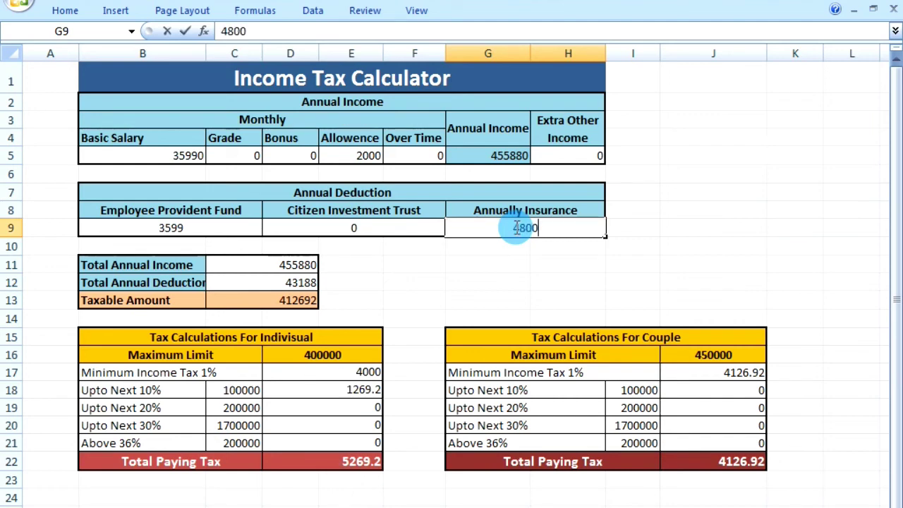
key("Return")
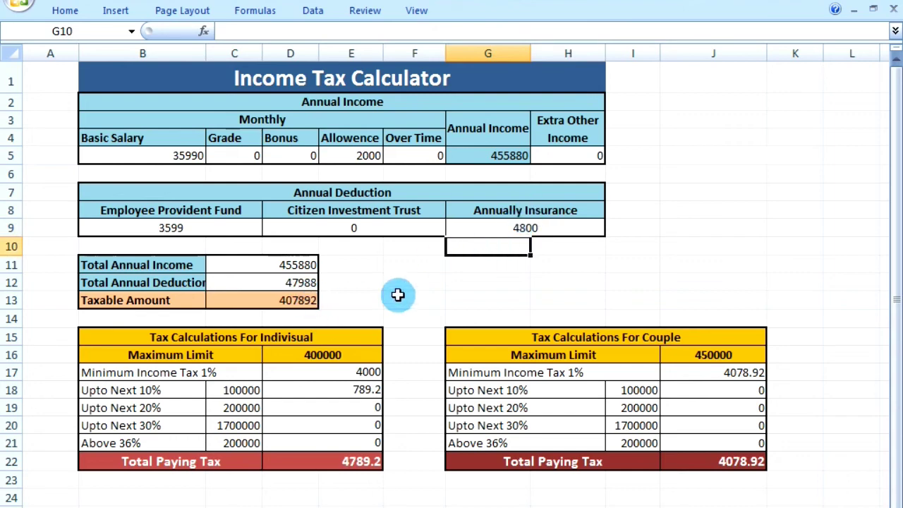
Enter 3599 as the Citizen Investment Trust value in D9
left_click(399, 288)
left_click(346, 228)
type("3599")
key("Return")
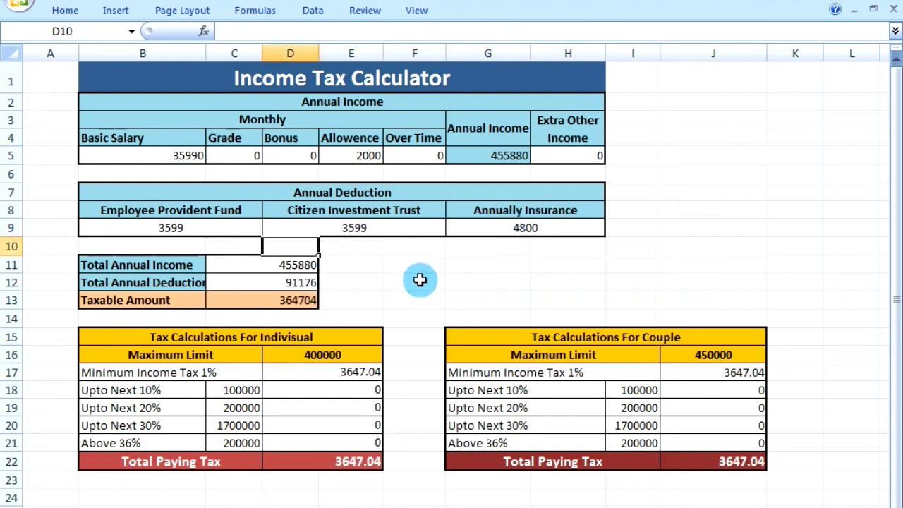
Review the insurance and trust values and the minimum 1% tax formula in D17
left_click(423, 296)
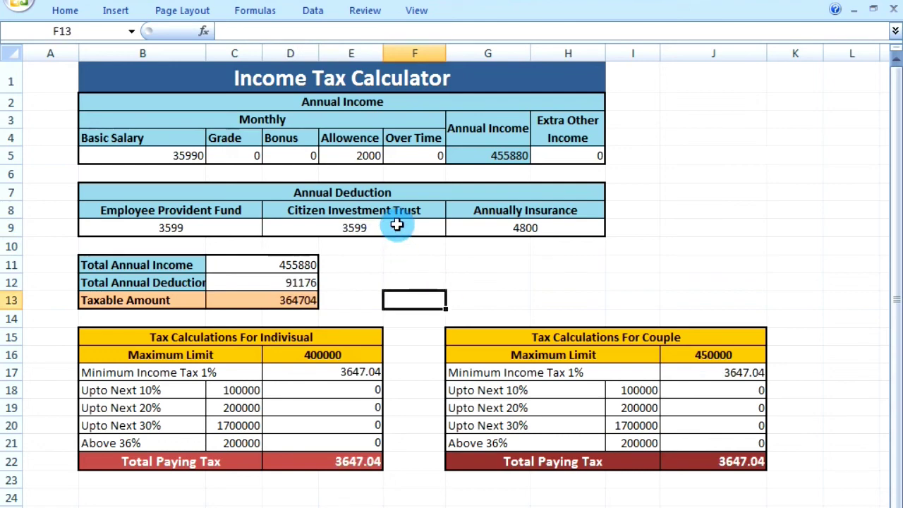
left_click(529, 228)
left_click(491, 257)
left_click(375, 228)
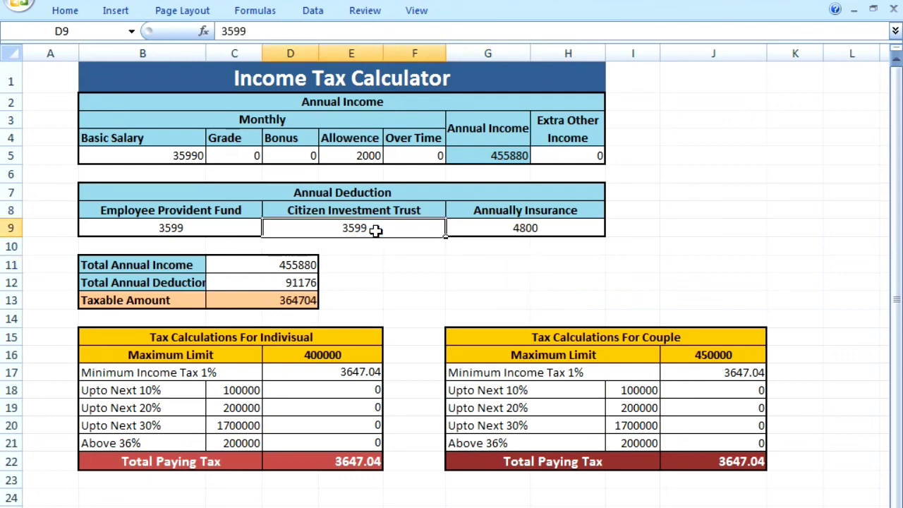
left_click(347, 373)
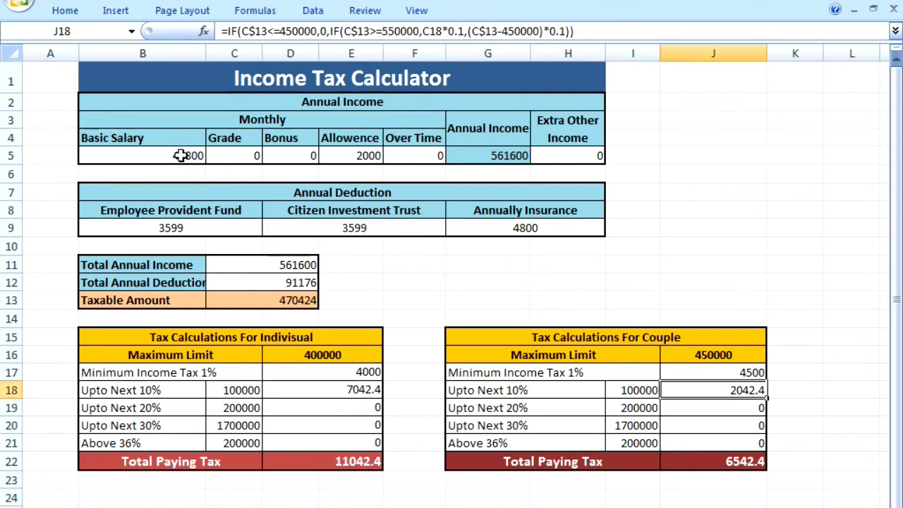
Enter 50000 as the Basic Salary in B5
left_click(181, 156)
type("50000")
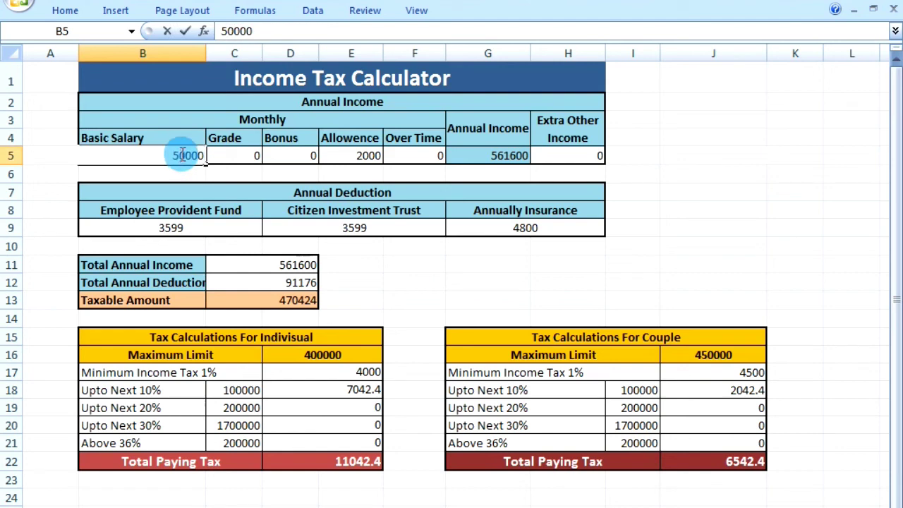
key("Return")
left_click(459, 266)
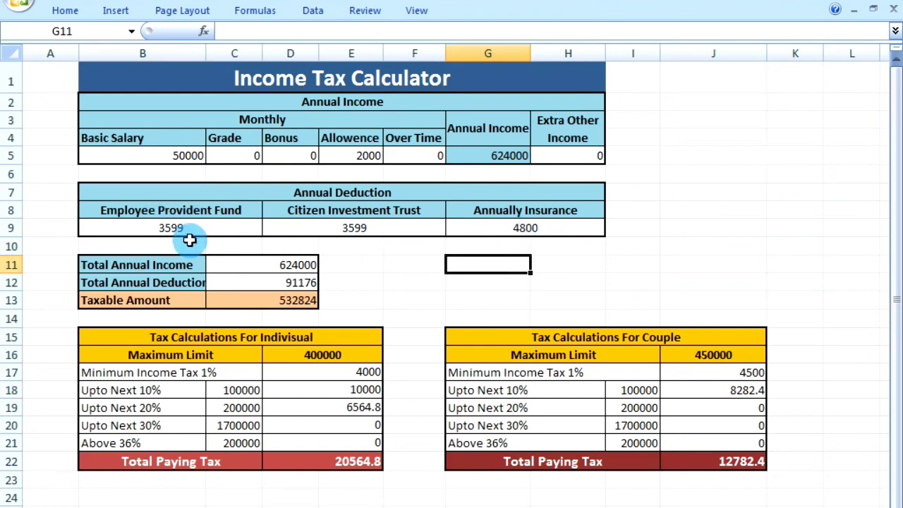
Inspect the individual's 20% bracket formula in D19
left_click(403, 314)
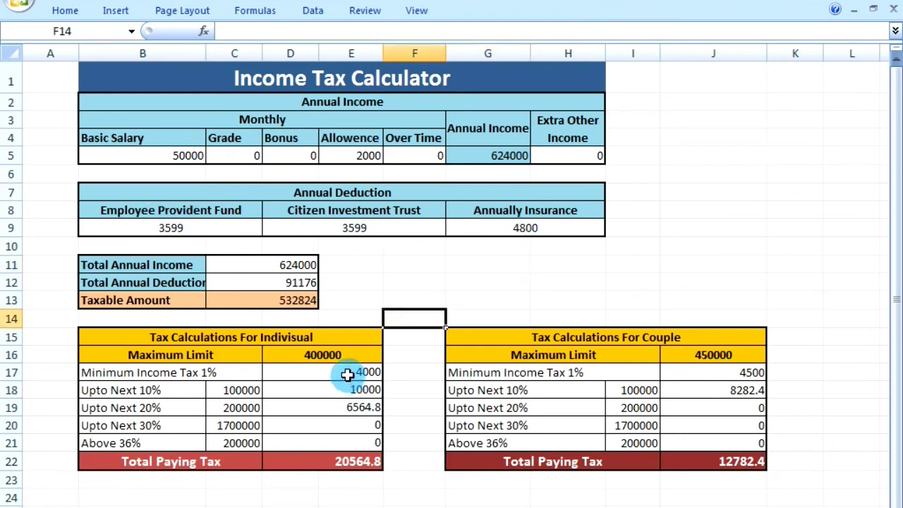
left_click(356, 414)
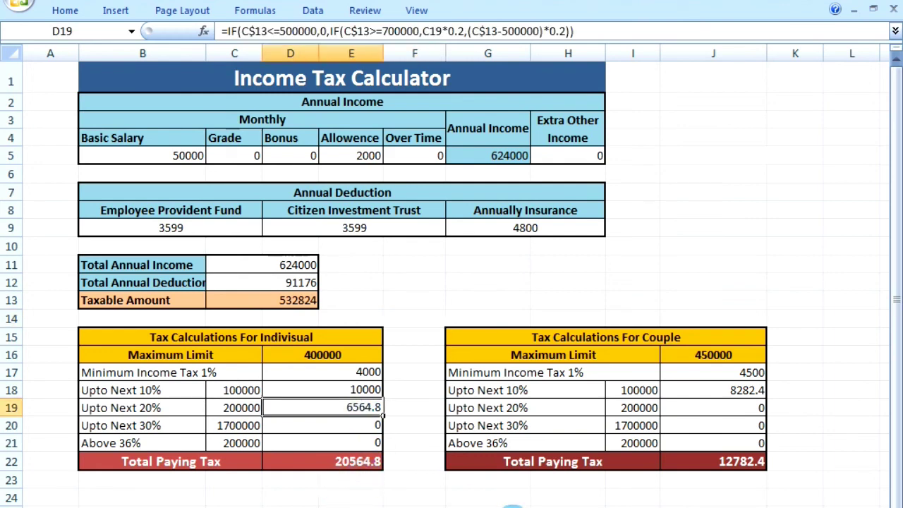
left_click(494, 505)
left_click(745, 395)
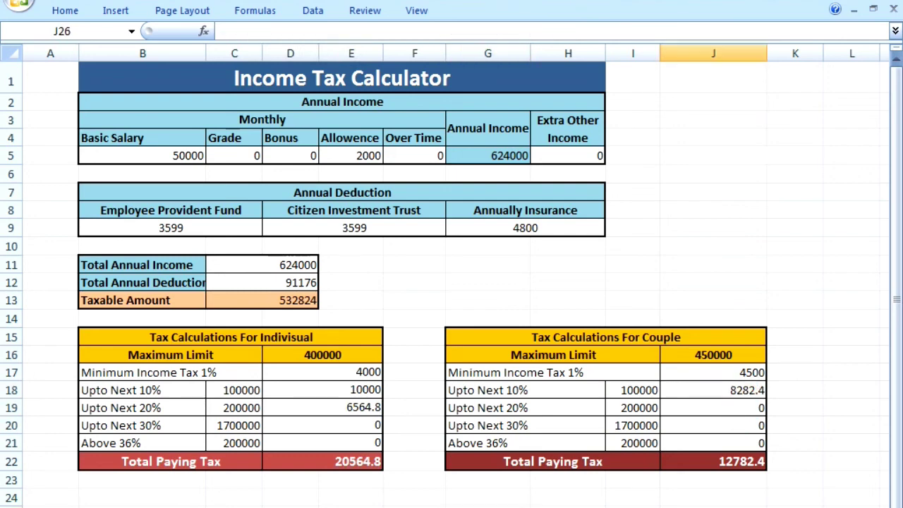
left_click(353, 224)
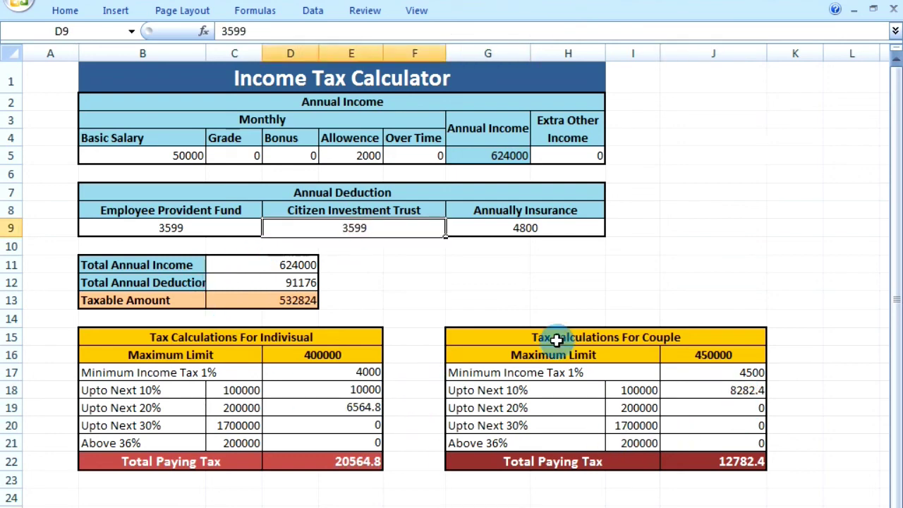
Make Employee Provident Fund a formula of 10% of Basic Salary (=B5*0.1)
type("7200")
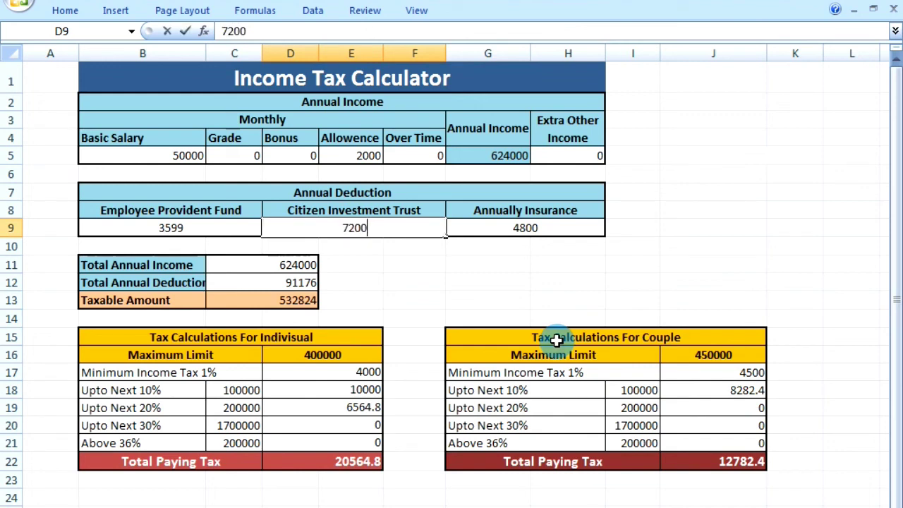
key("BackSpace")
key("BackSpace")
left_click(180, 227)
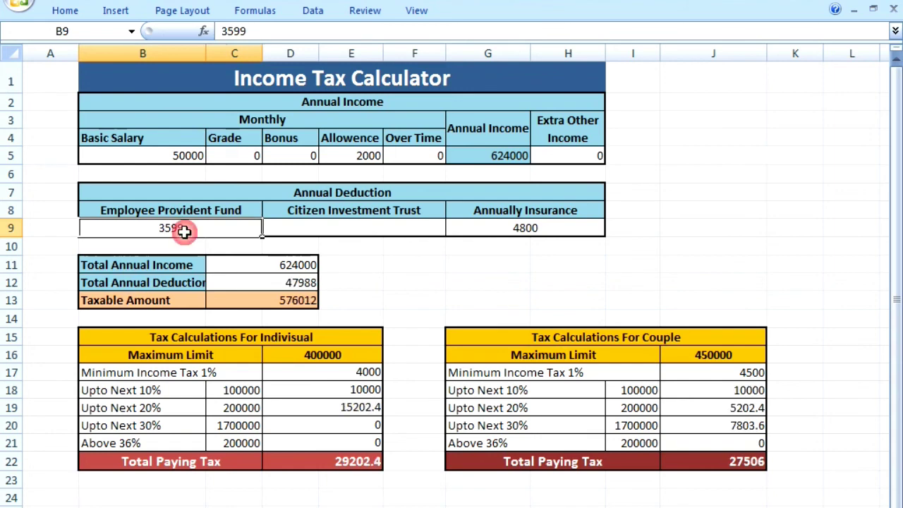
double_click(239, 31)
key("BackSpace")
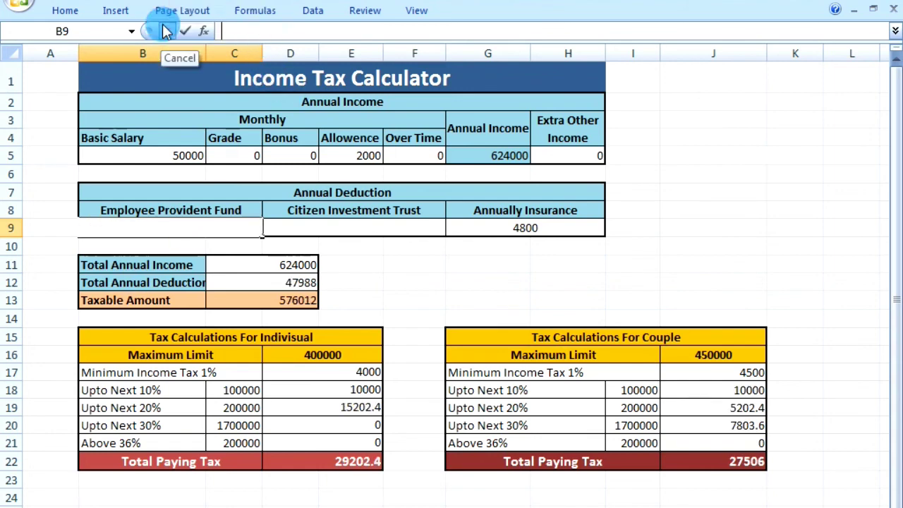
type("=")
left_click(174, 158)
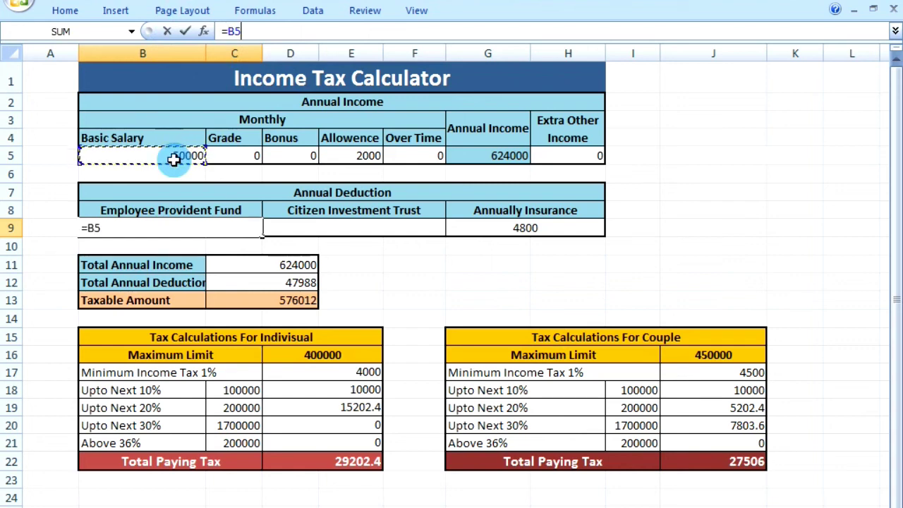
type("*")
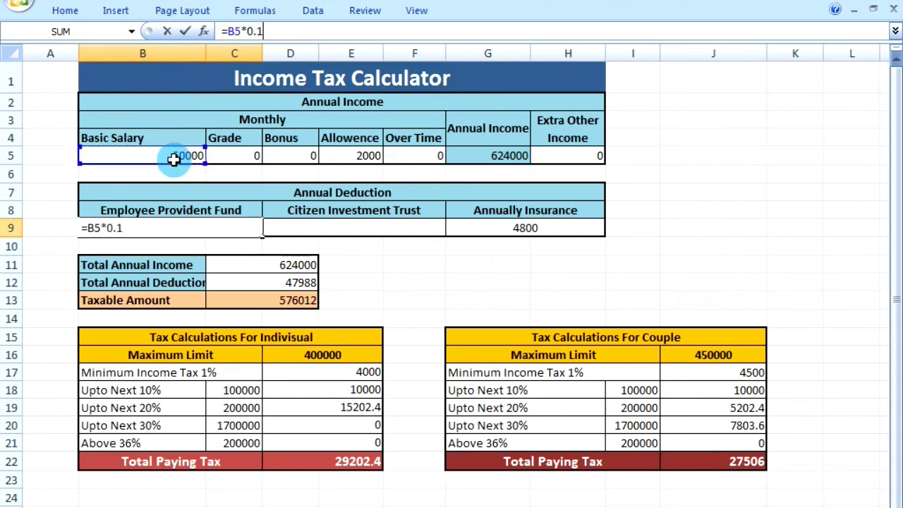
key("Return")
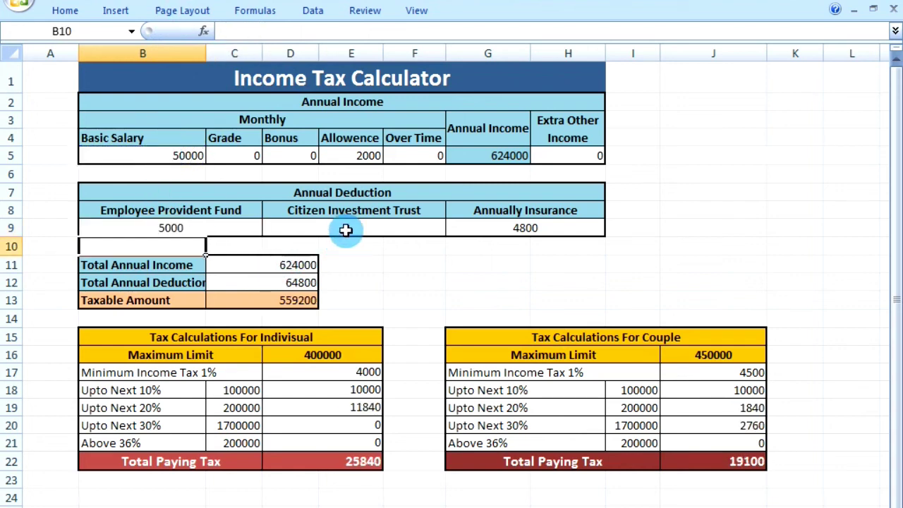
Set the Citizen Investment Trust value to 10000
left_click(345, 230)
type("10000")
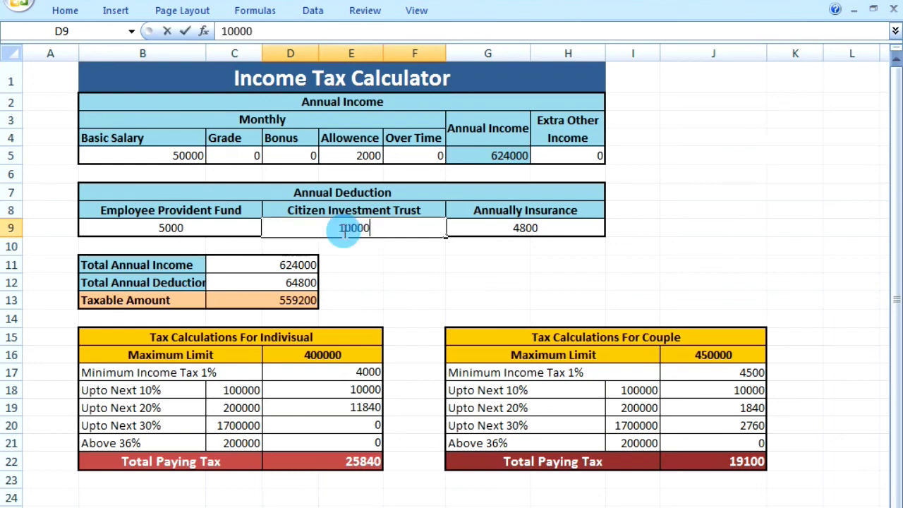
key("Return")
left_click(458, 506)
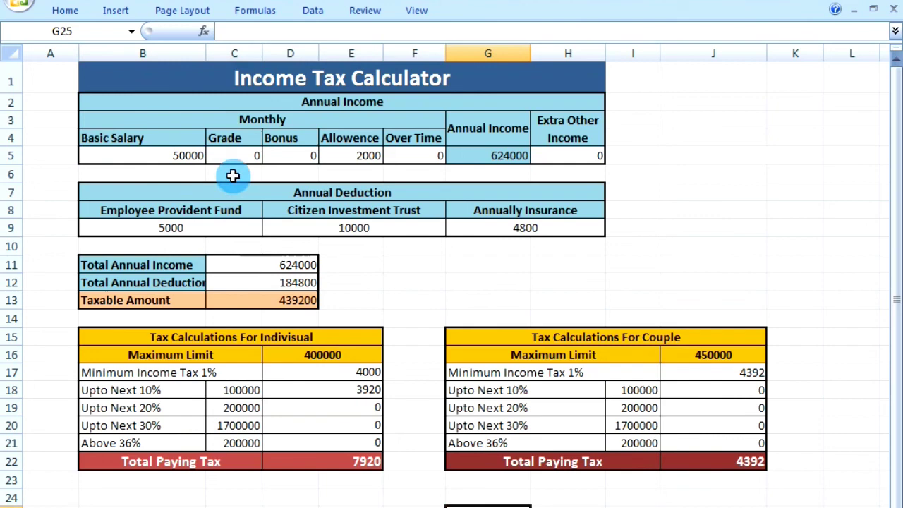
left_click(742, 373)
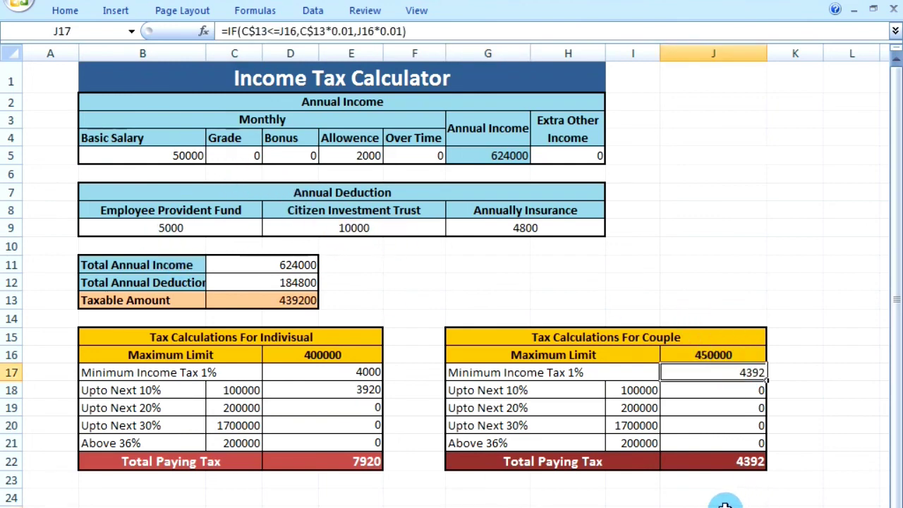
left_click(725, 504)
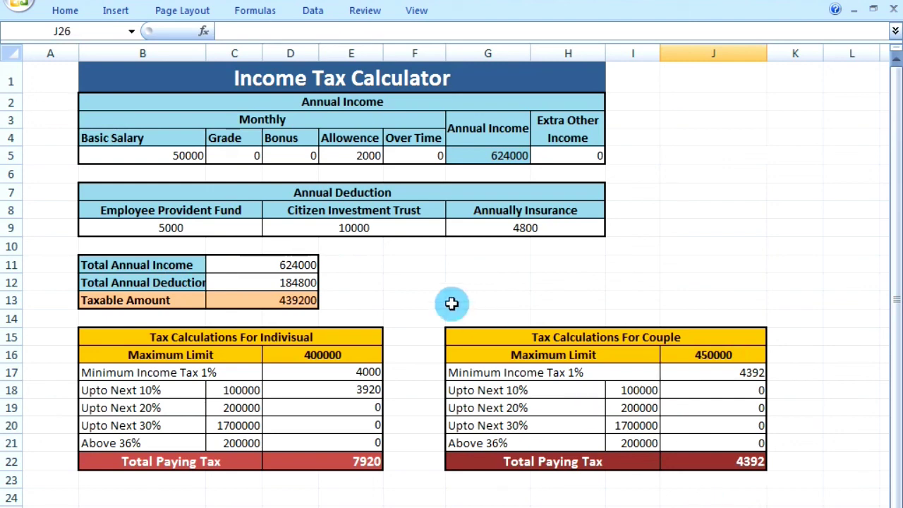
left_click(423, 299)
left_click(636, 264)
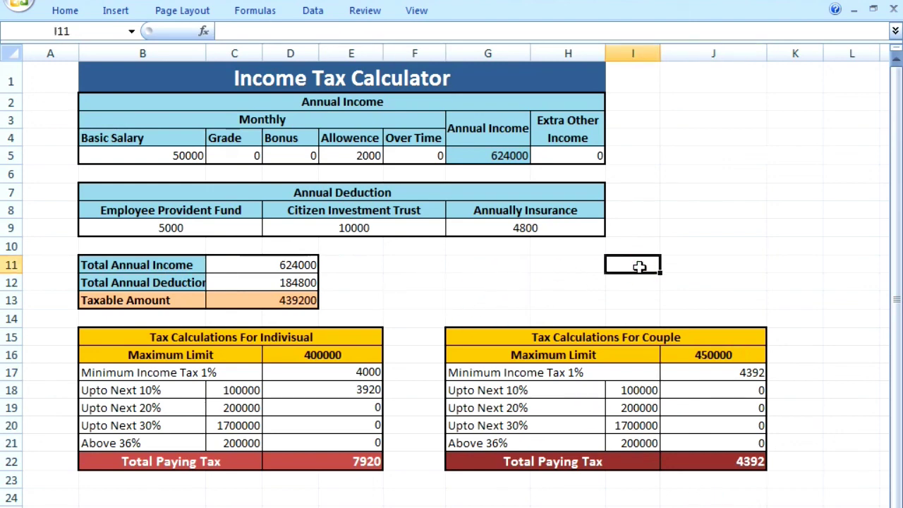